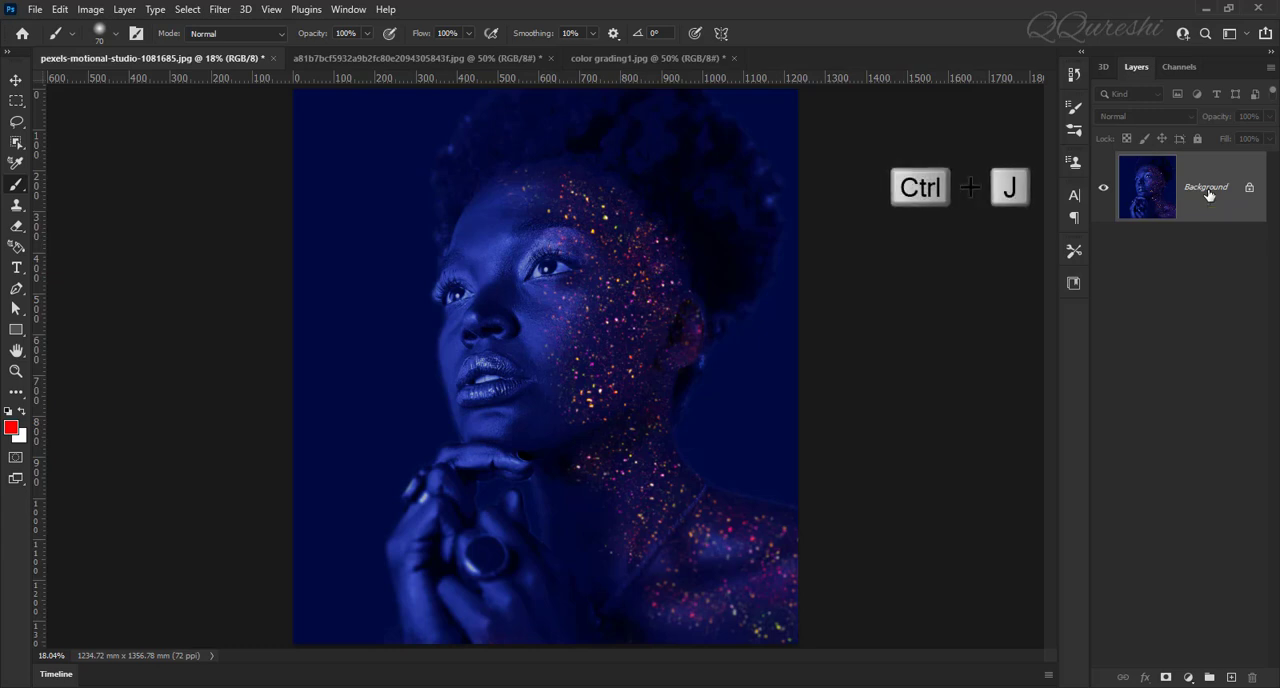
Step: Duplicate the blue portrait's background layer and apply the Average blur filter to the copy
{"action": "key", "text": "ctrl+j"}
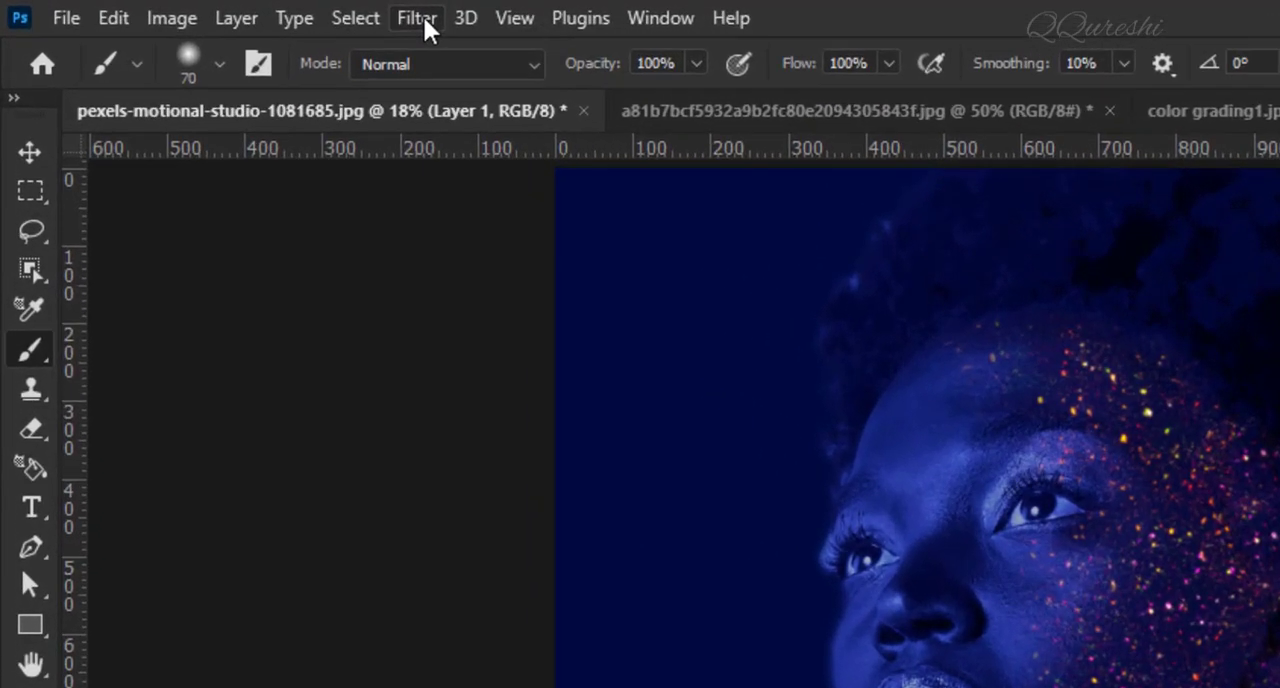
{"action": "left_click", "coordinate": [220, 11]}
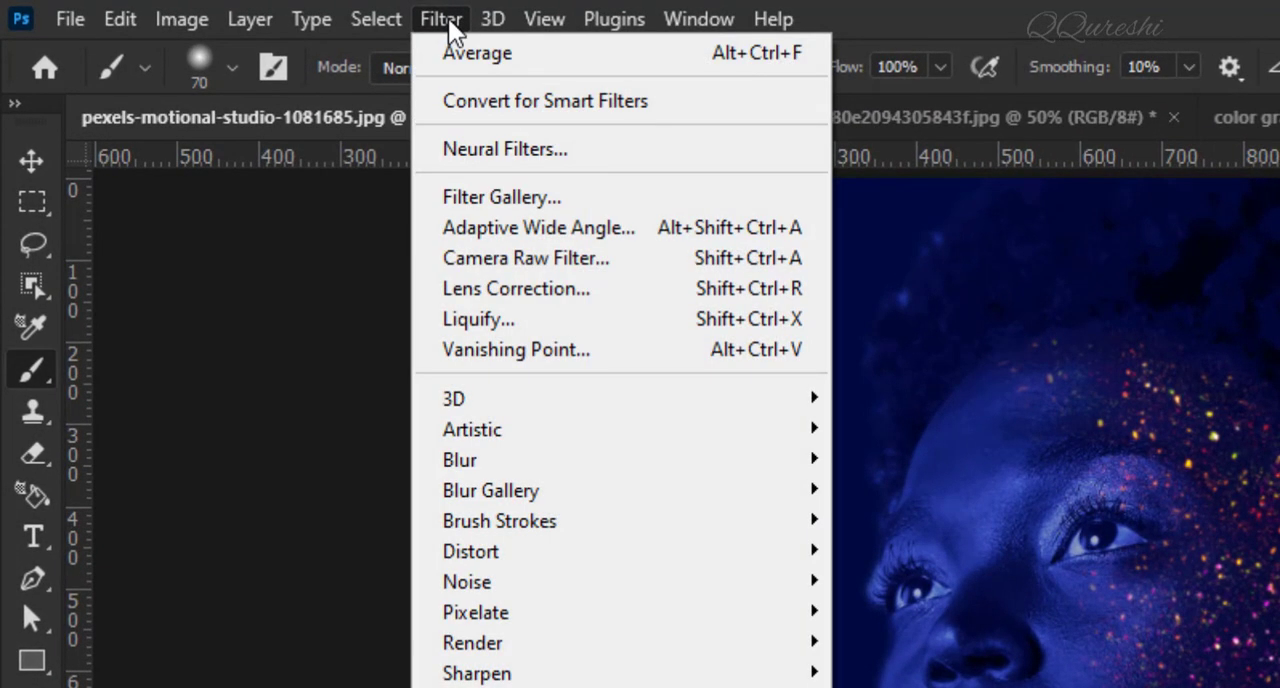
{"action": "mouse_move", "coordinate": [472, 460]}
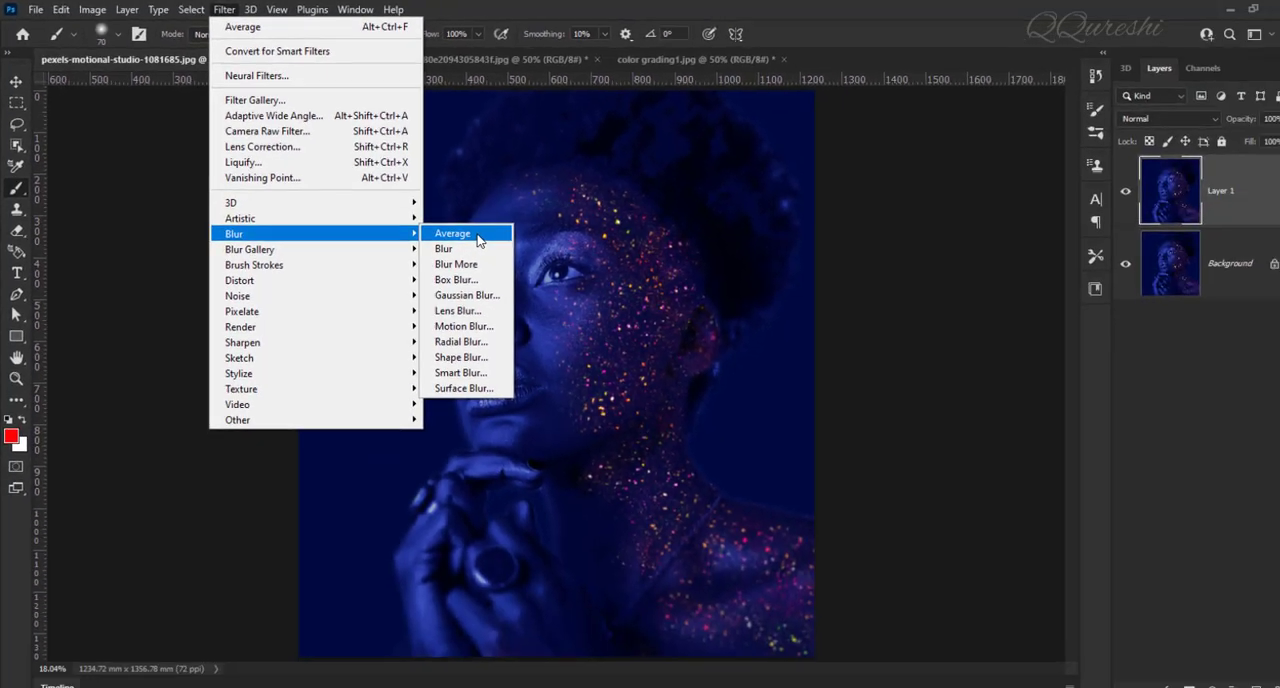
{"action": "left_click", "coordinate": [476, 236]}
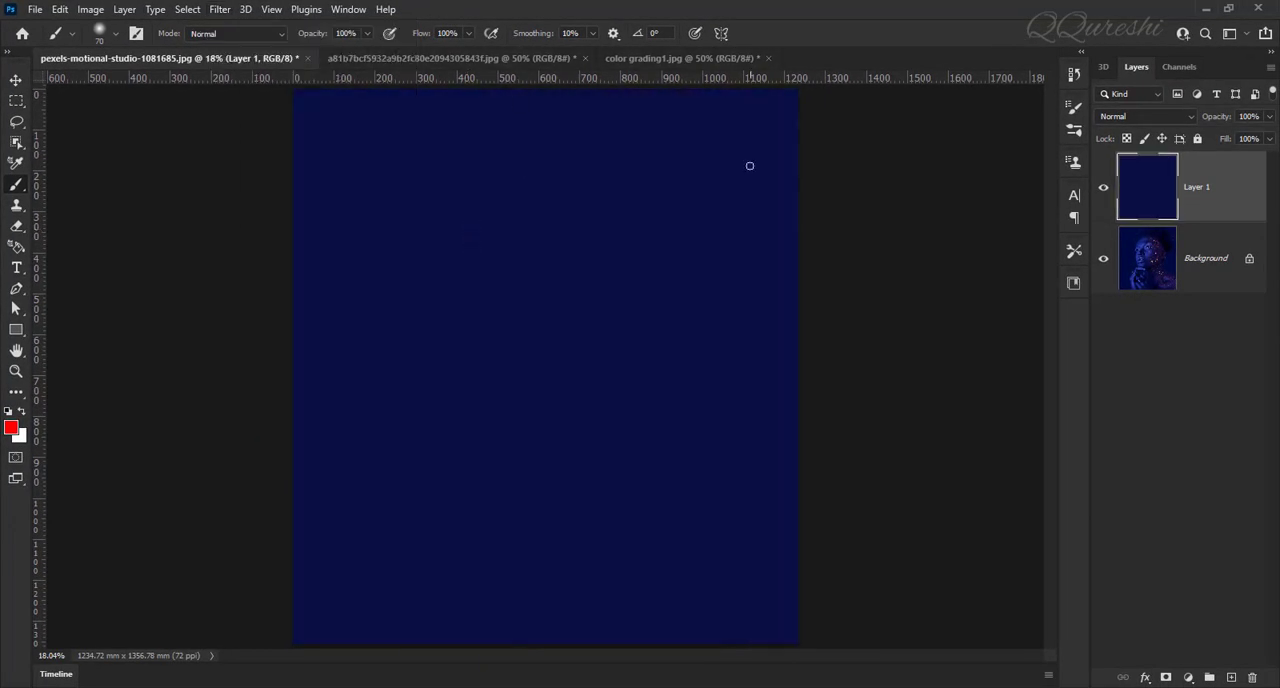
{"action": "left_click", "coordinate": [1104, 188]}
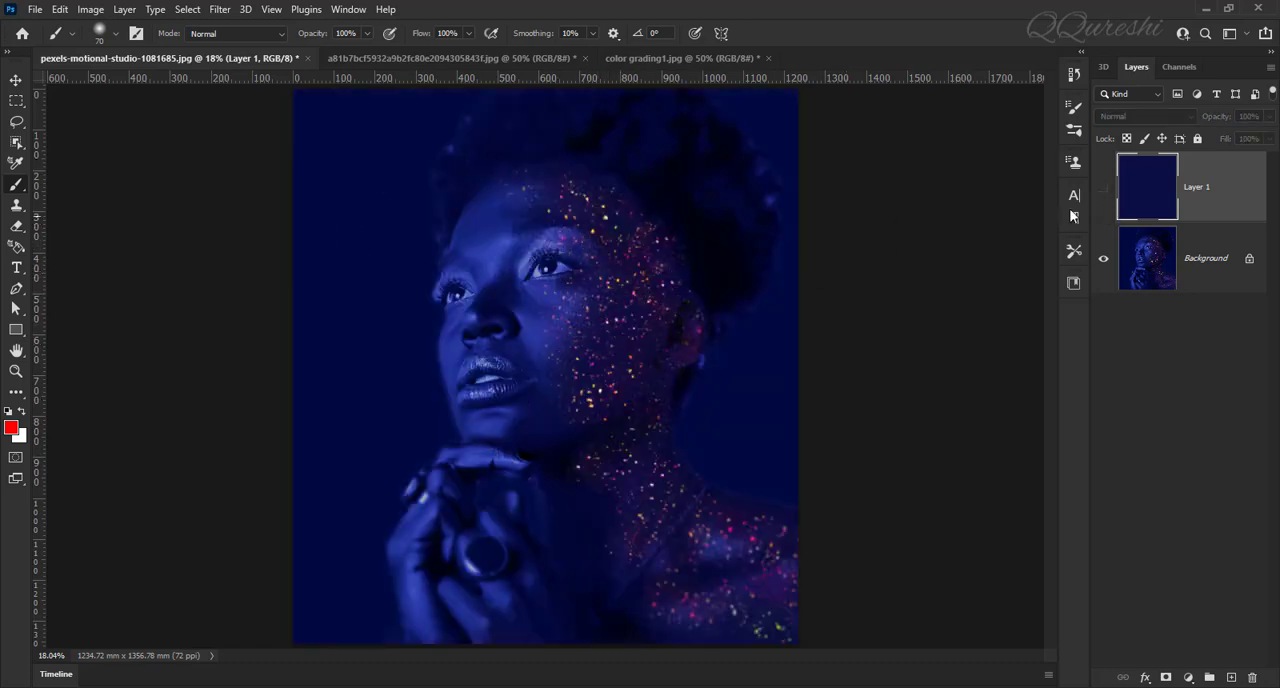
{"action": "left_click", "coordinate": [1104, 190]}
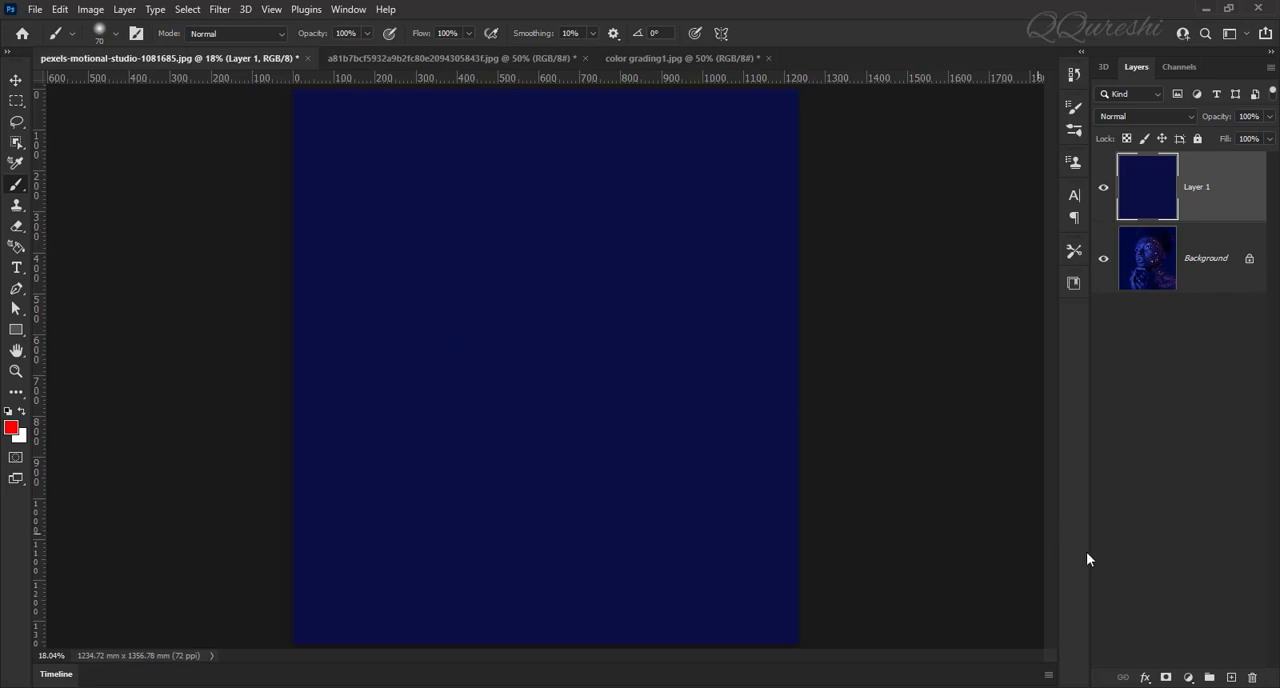
Step: Add a Levels adjustment layer with its gray point sampled from the averaged blue fill, and hide Layer 1
{"action": "left_click", "coordinate": [1188, 678]}
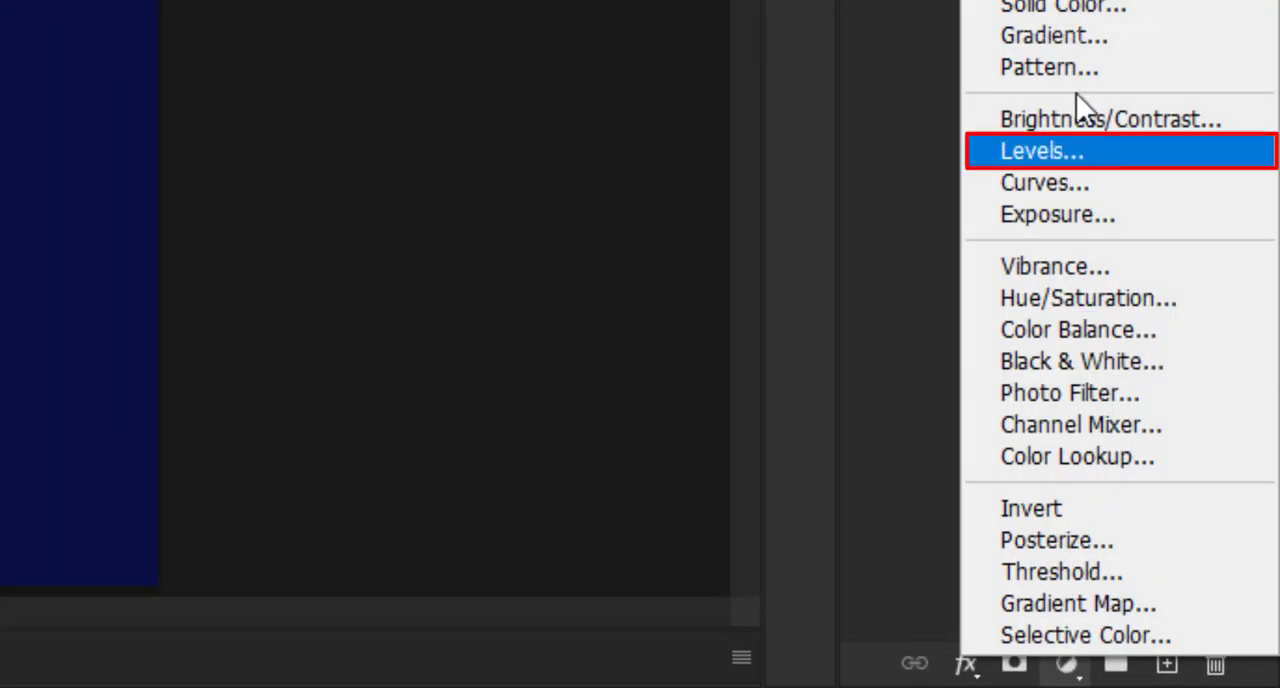
{"action": "left_click", "coordinate": [1072, 152]}
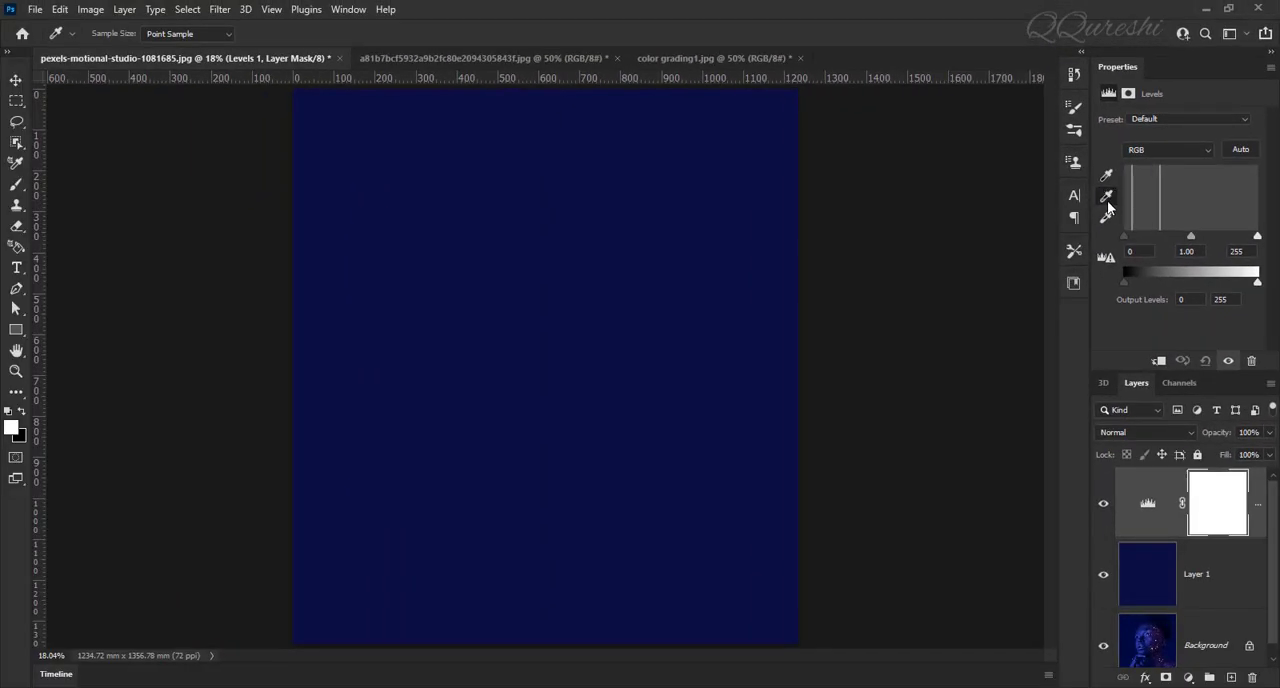
{"action": "left_click", "coordinate": [1107, 200]}
{"action": "left_click", "coordinate": [389, 302]}
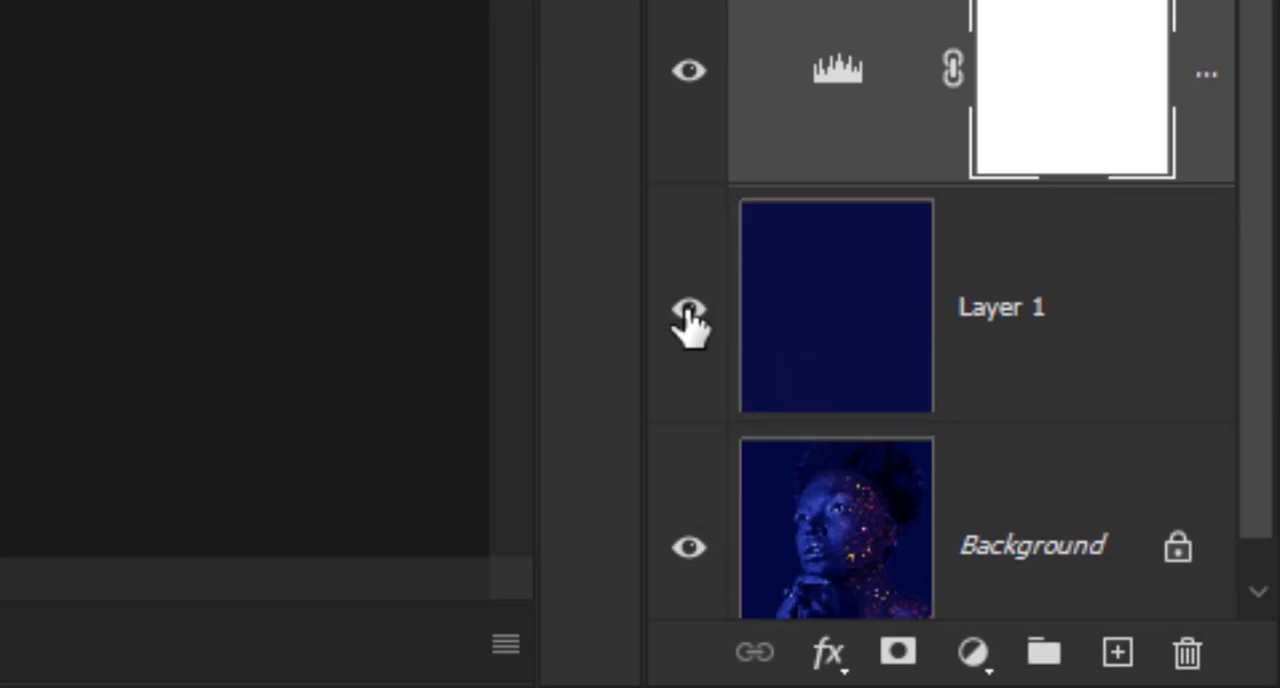
{"action": "left_click", "coordinate": [688, 312]}
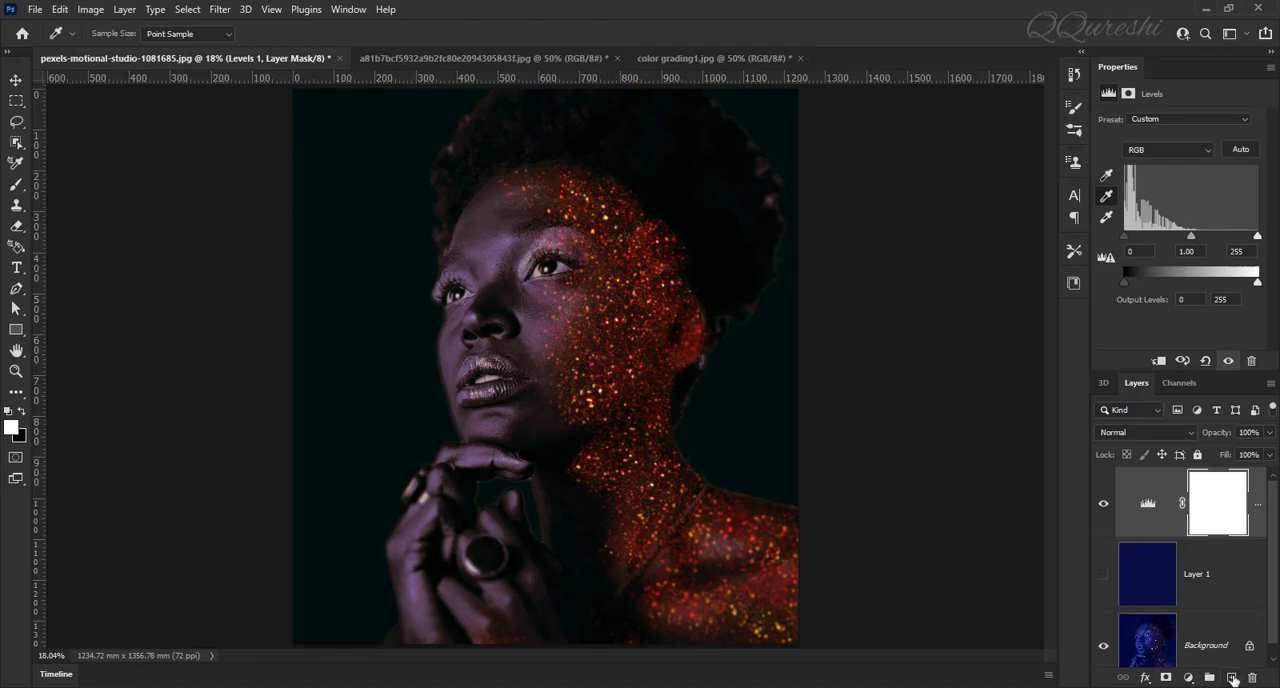
Step: Paint the woman's lips on a new top layer with the Brush in red ff0000
{"action": "left_click", "coordinate": [1233, 679]}
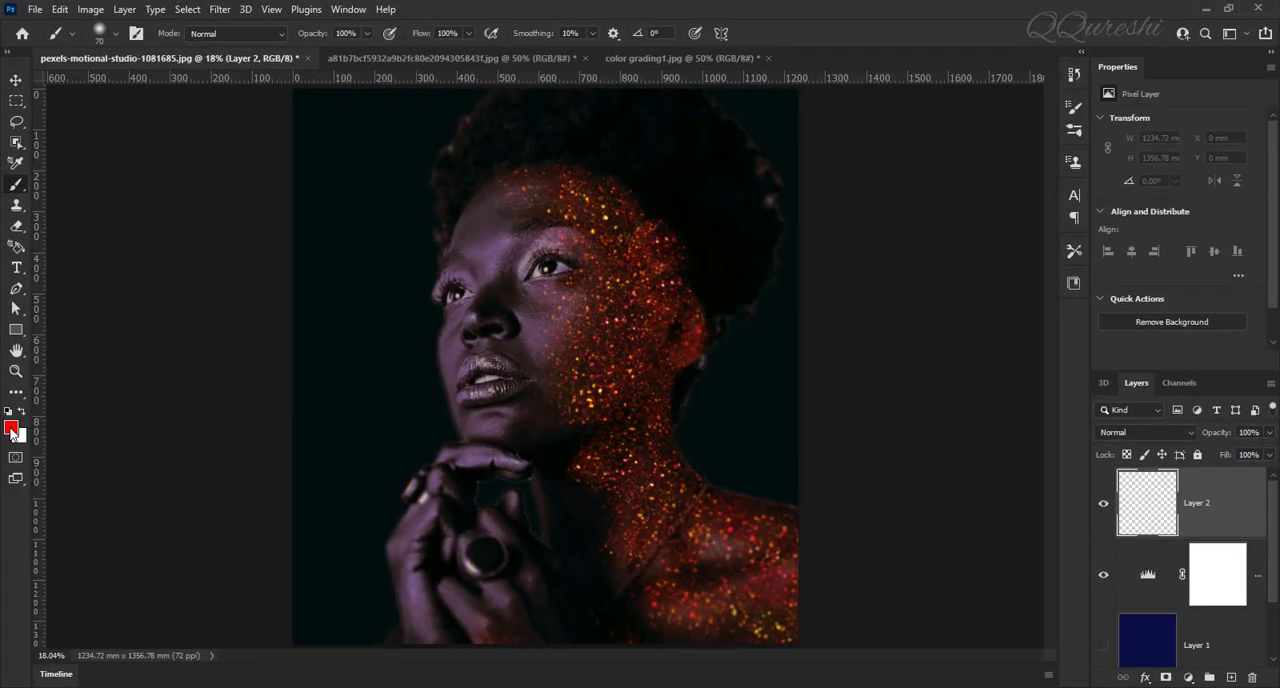
{"action": "left_click", "coordinate": [12, 429]}
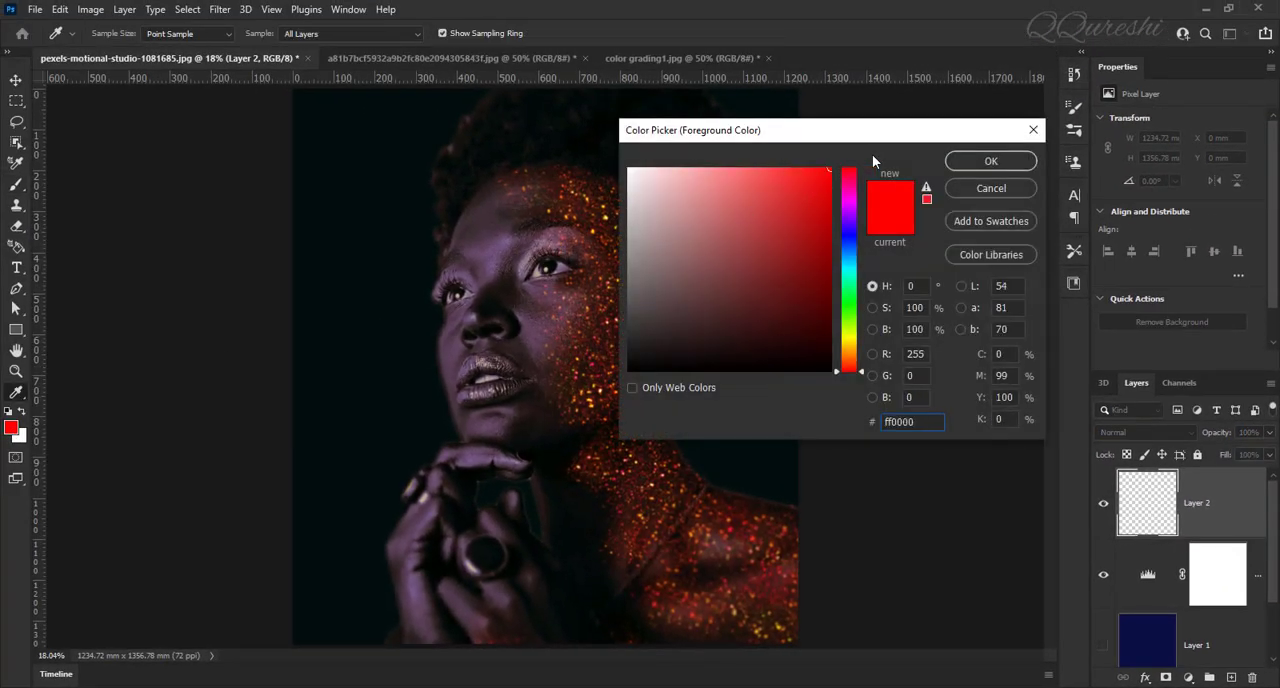
{"action": "left_click", "coordinate": [960, 167]}
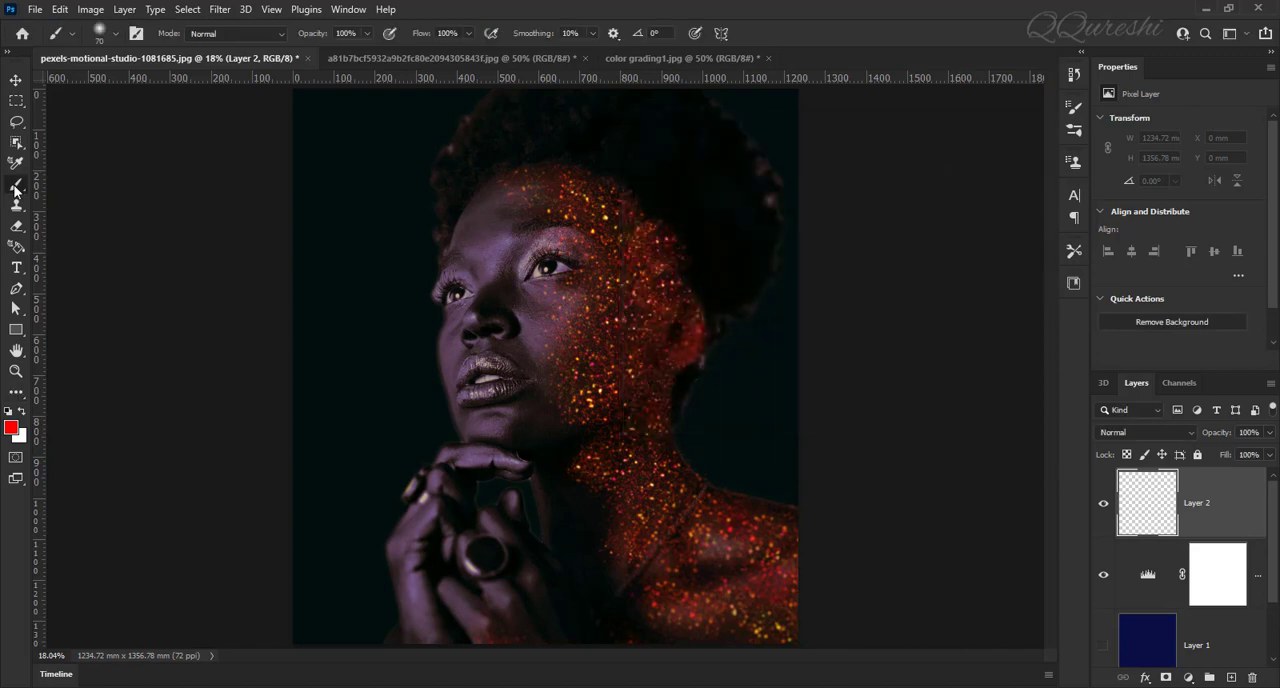
{"action": "scroll", "coordinate": [477, 387], "scroll_direction": "up", "scroll_amount": 4}
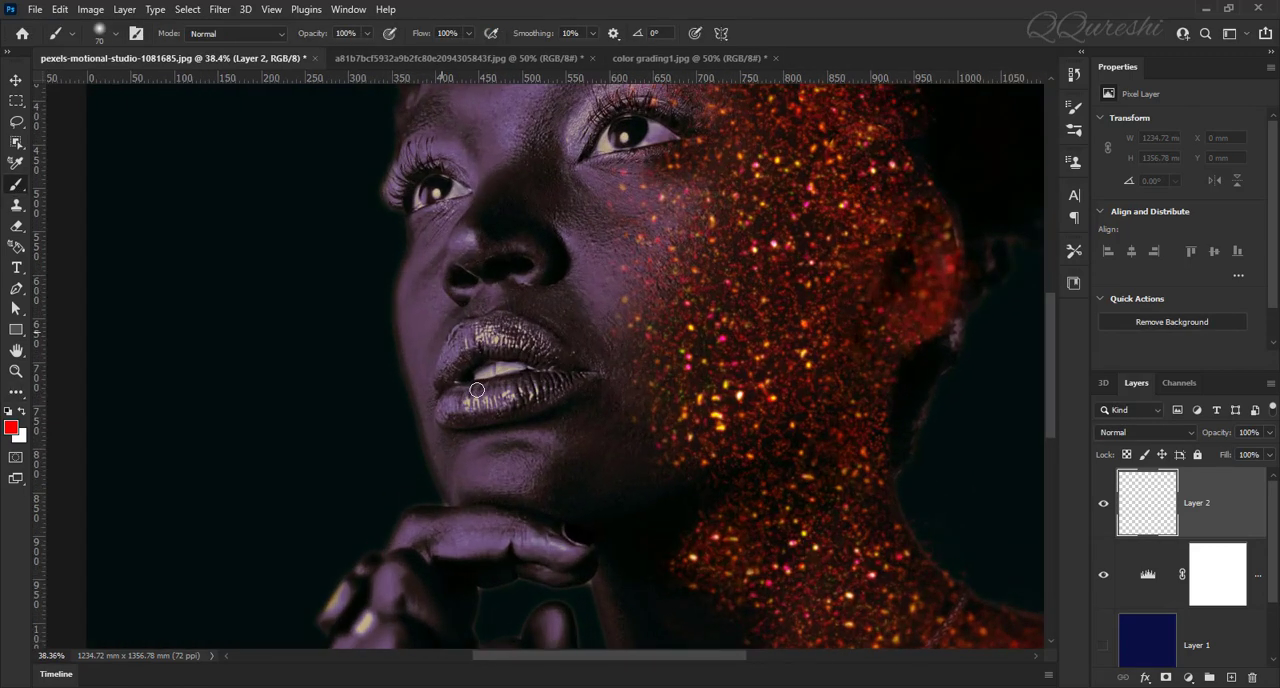
{"action": "mouse_move", "coordinate": [469, 326]}
{"action": "left_mouse_down"}
{"action": "mouse_move", "coordinate": [444, 385]}
{"action": "mouse_move", "coordinate": [458, 338]}
{"action": "mouse_move", "coordinate": [500, 321]}
{"action": "mouse_move", "coordinate": [569, 366]}
{"action": "mouse_move", "coordinate": [556, 400]}
{"action": "mouse_move", "coordinate": [446, 415]}
{"action": "mouse_move", "coordinate": [446, 396]}
{"action": "mouse_move", "coordinate": [567, 371]}
{"action": "mouse_move", "coordinate": [478, 352]}
{"action": "mouse_move", "coordinate": [473, 337]}
{"action": "mouse_move", "coordinate": [547, 358]}
{"action": "mouse_move", "coordinate": [454, 370]}
{"action": "mouse_move", "coordinate": [455, 338]}
{"action": "left_mouse_up"}
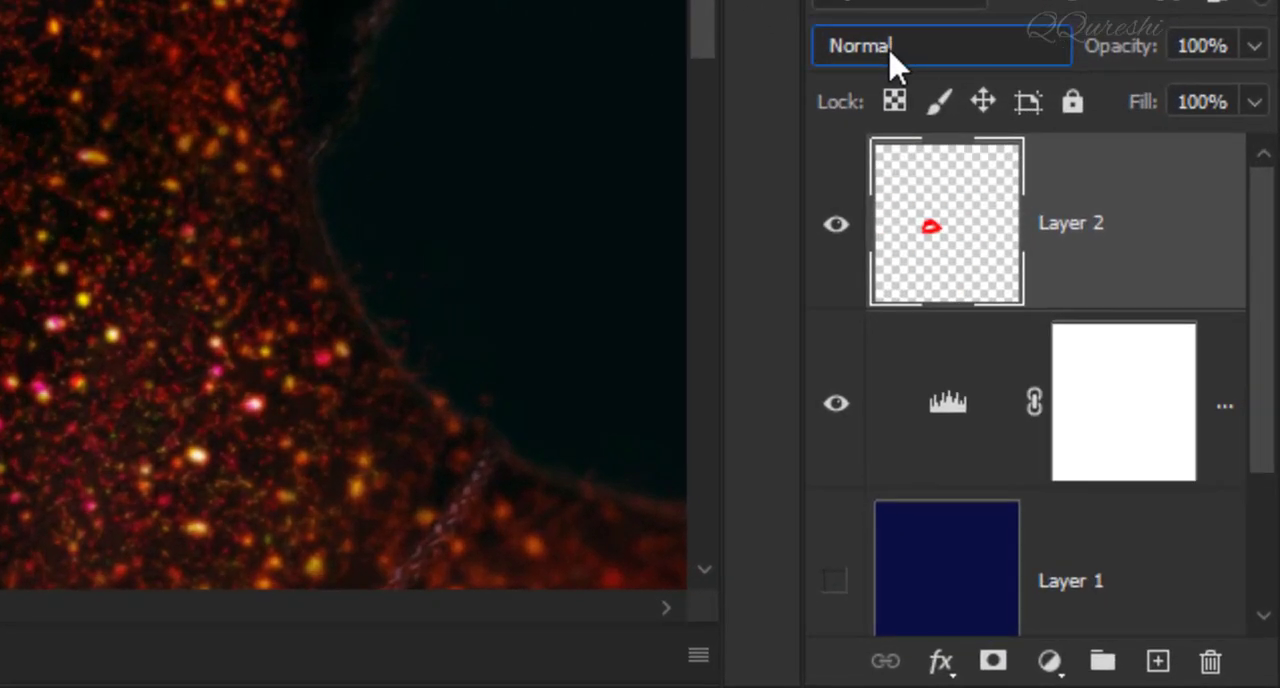
Step: Set the painted lip layer's blend mode to Soft Light and its opacity to 65%
{"action": "left_click", "coordinate": [1127, 432]}
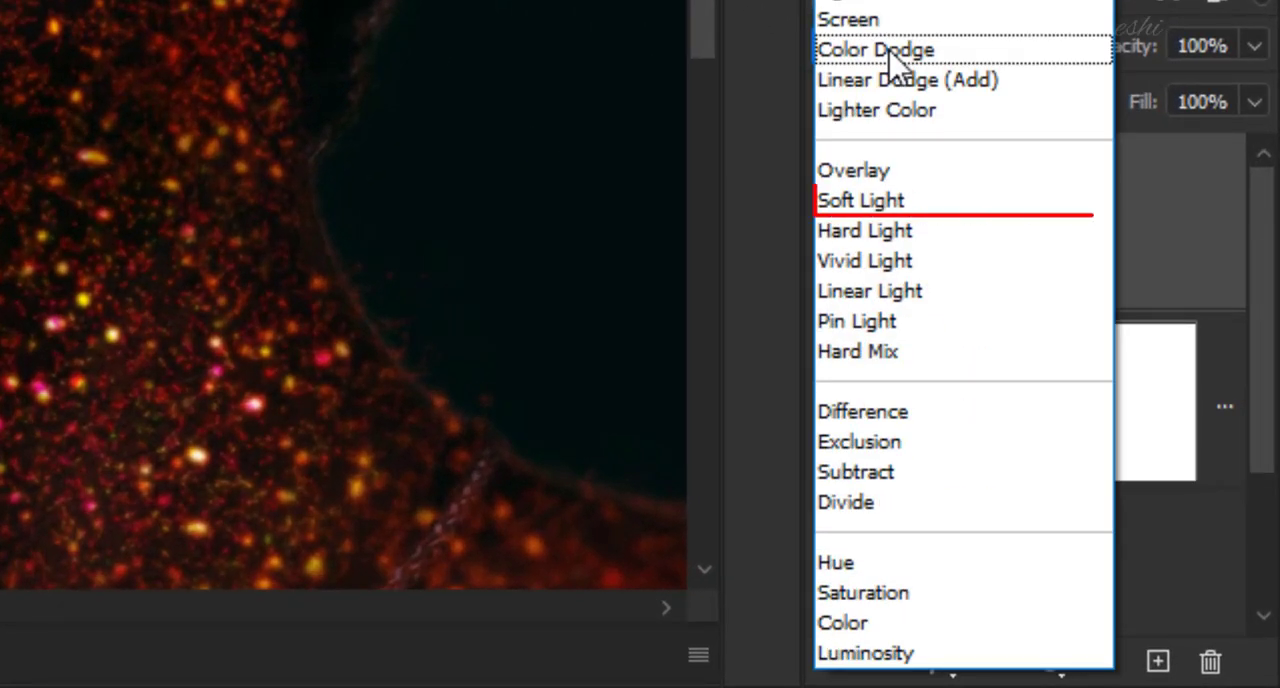
{"action": "left_click", "coordinate": [858, 201]}
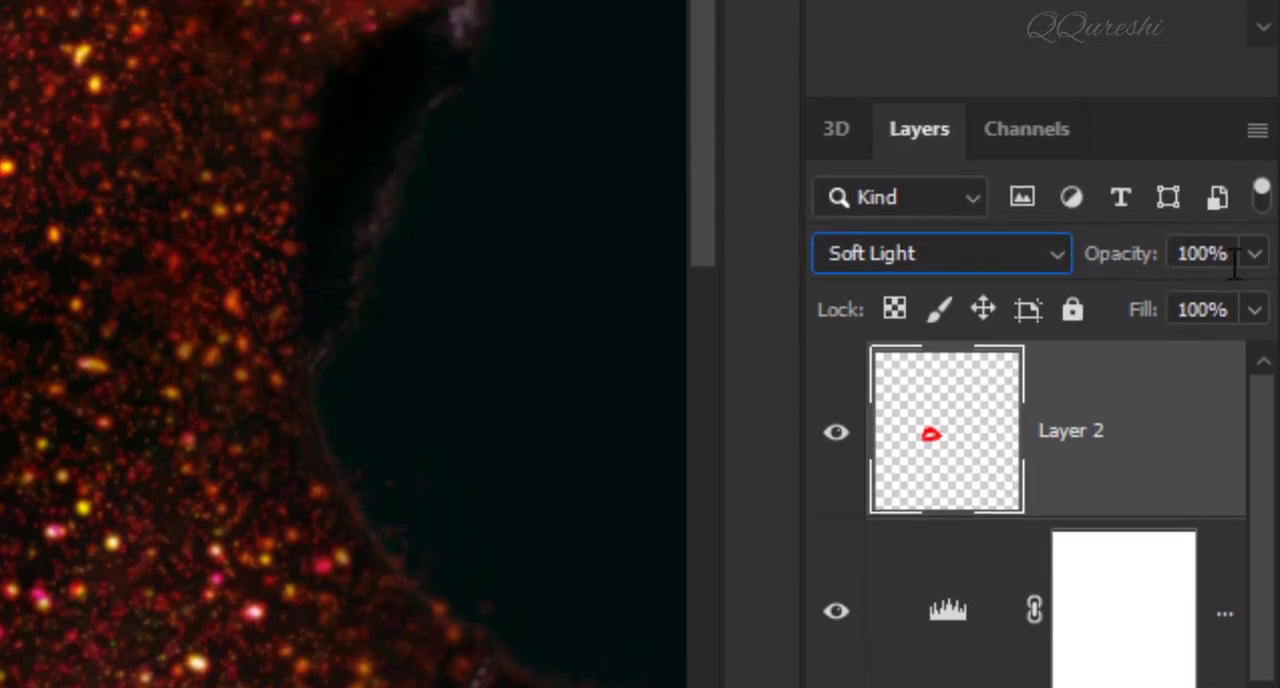
{"action": "left_click", "coordinate": [1148, 74]}
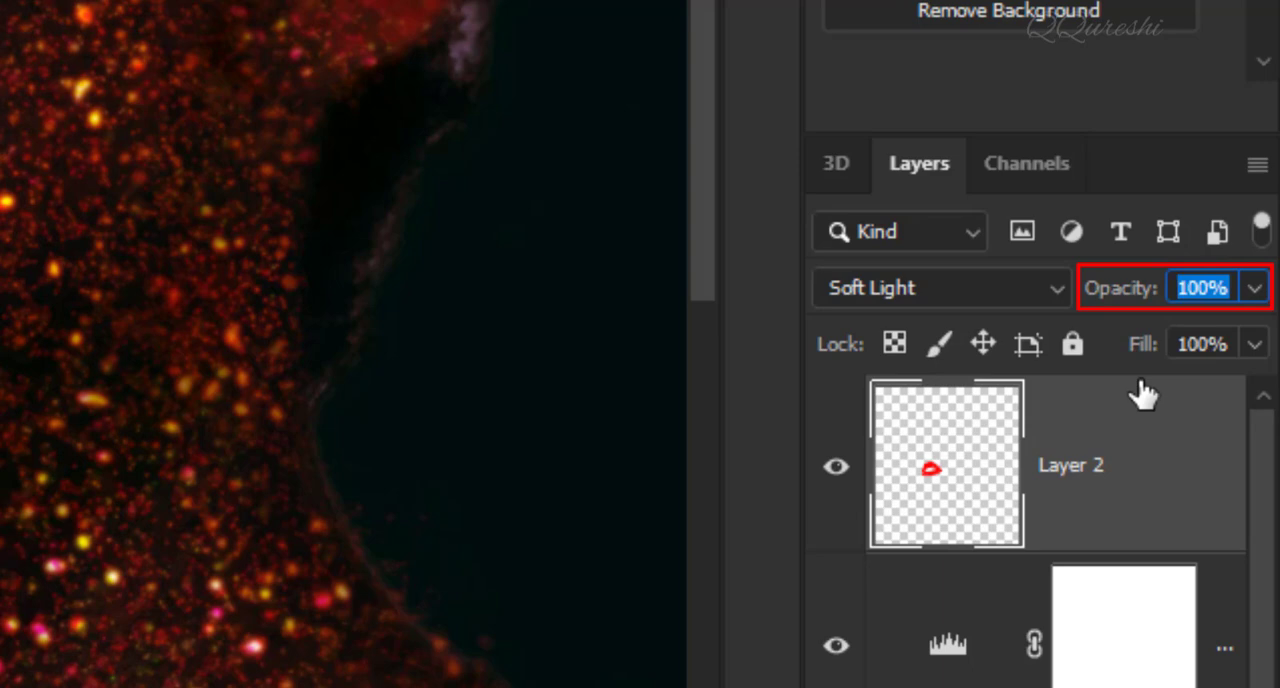
{"action": "type", "text": "65"}
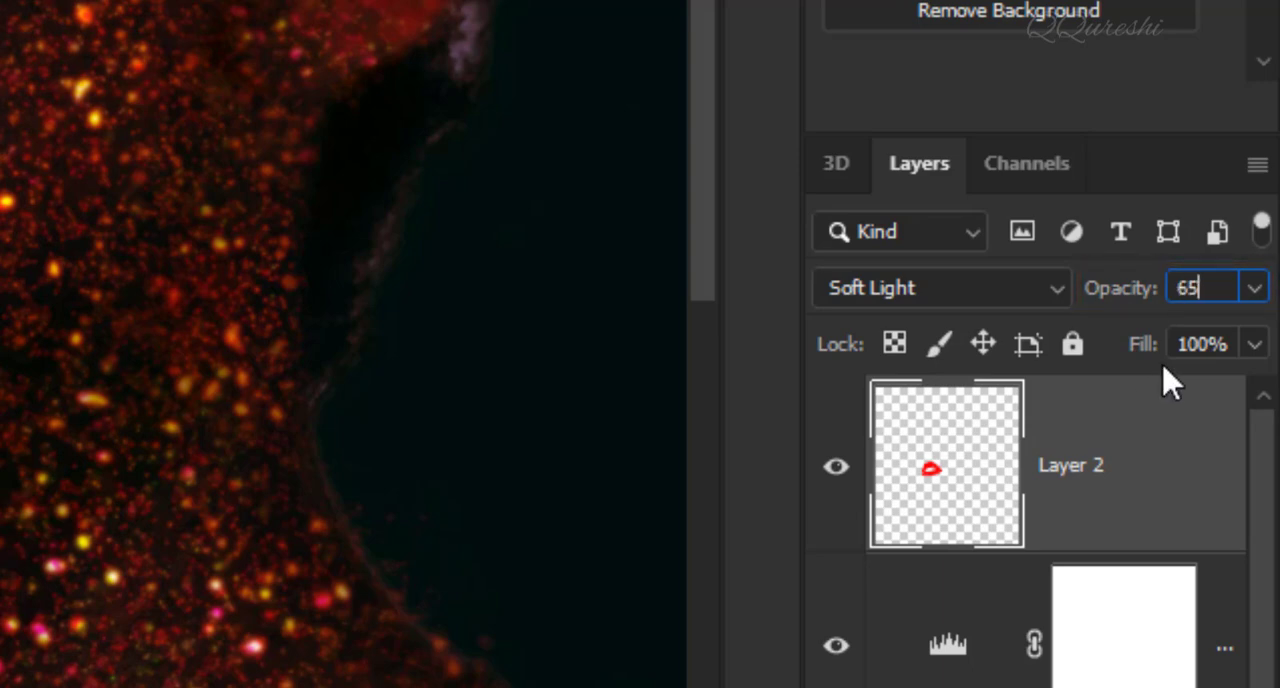
{"action": "key", "text": "Return"}
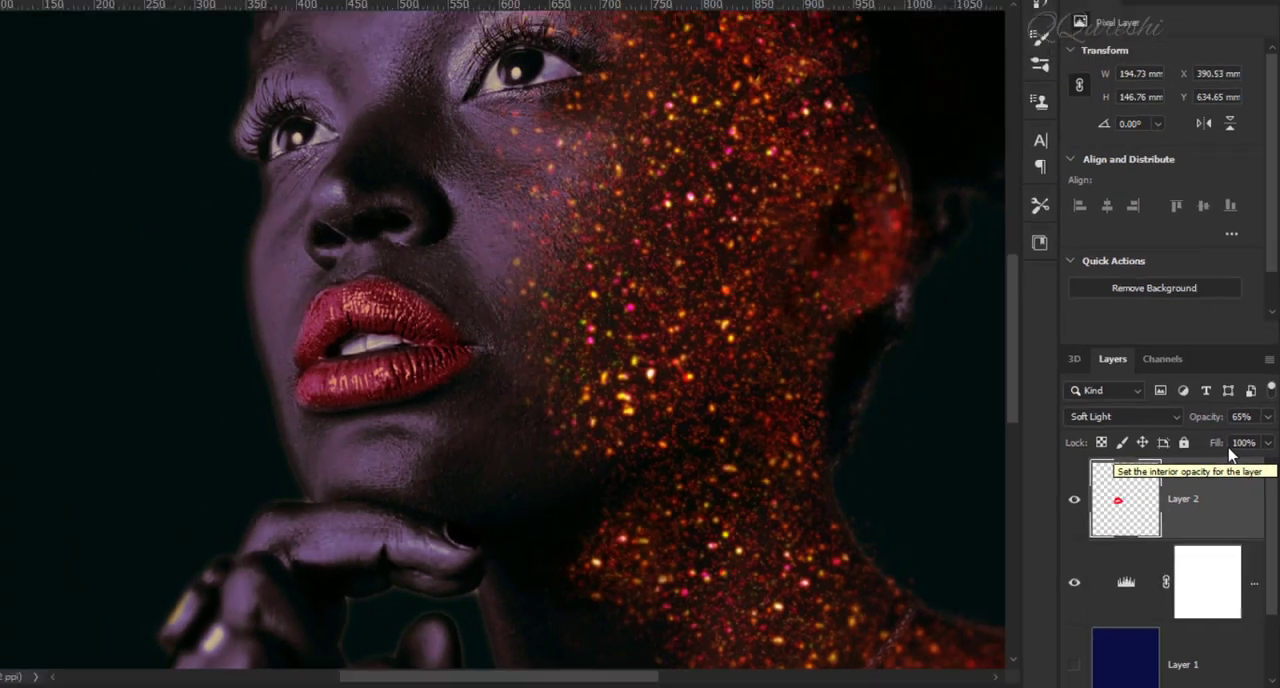
Step: Compare the whole corrected portrait with the original by temporarily showing only the background layer
{"action": "key", "text": "ctrl+0"}
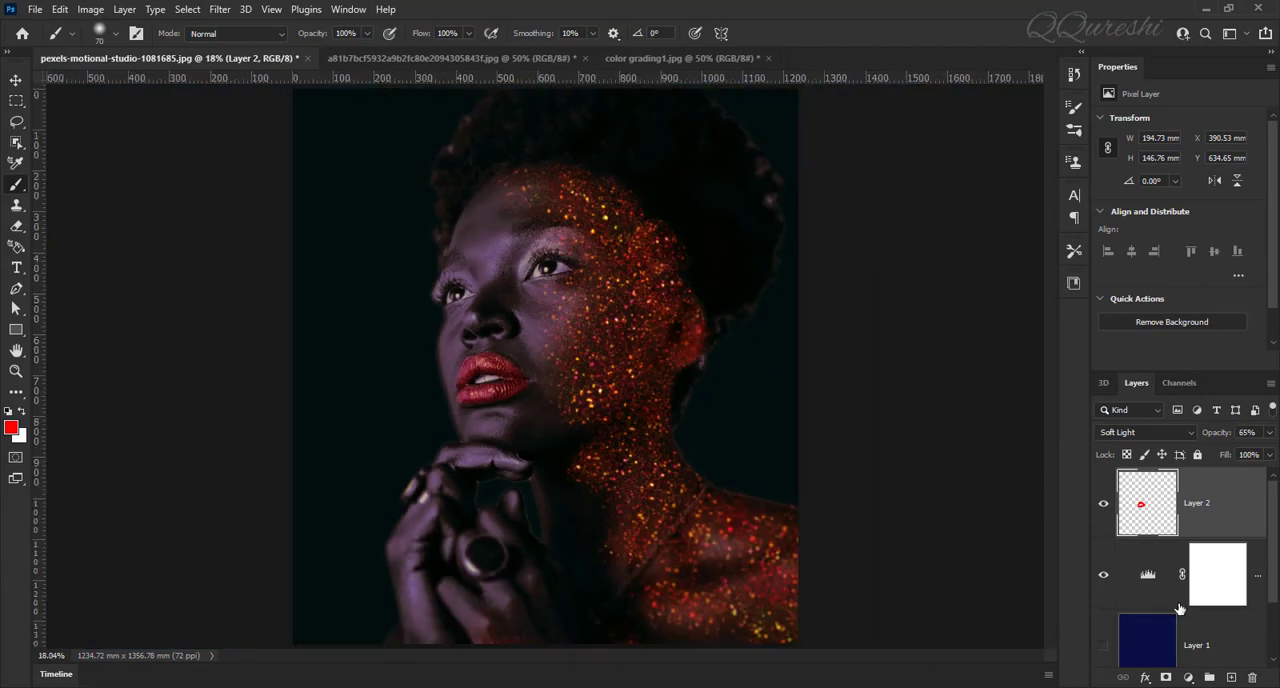
{"action": "scroll", "coordinate": [1178, 610], "scroll_direction": "down", "scroll_amount": 2}
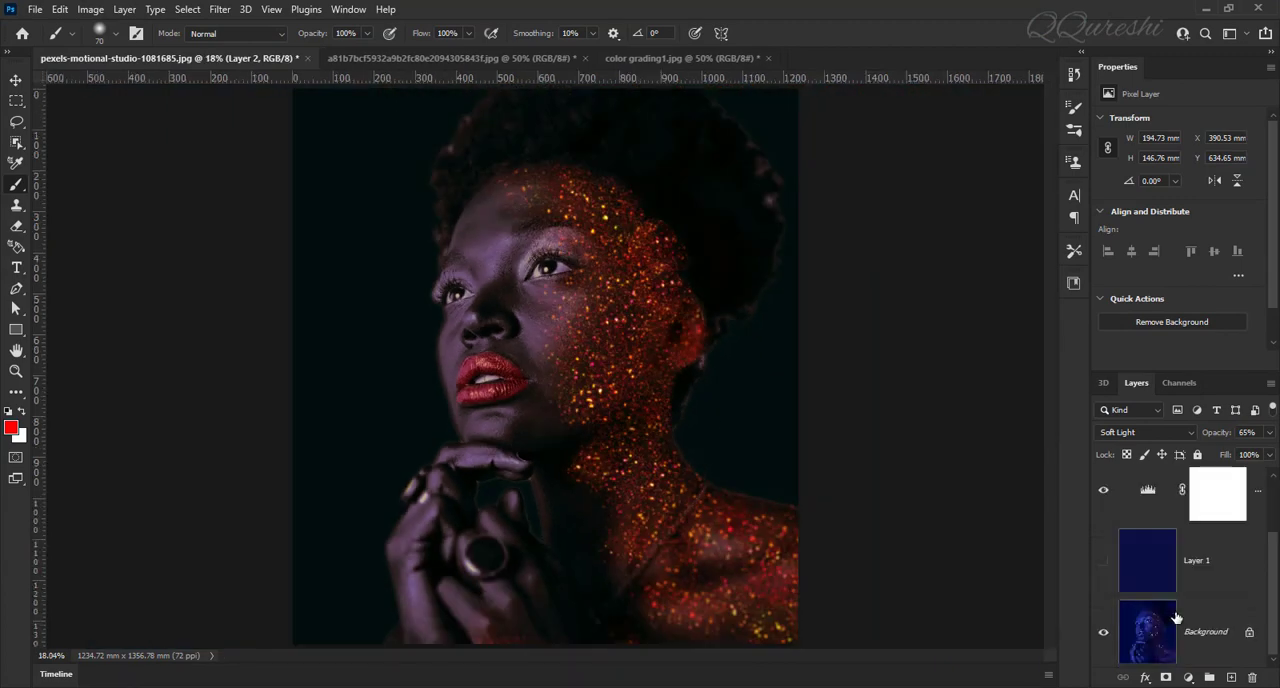
{"action": "left_click", "coordinate": [1104, 636], "text": "alt"}
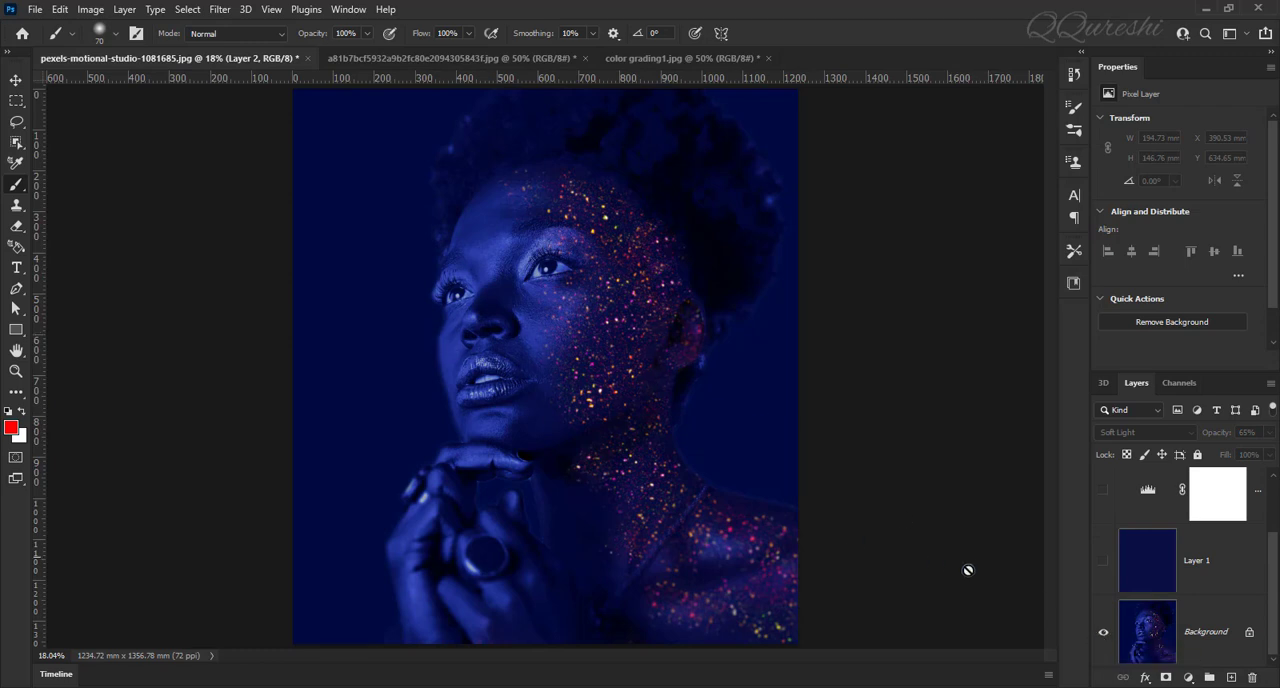
{"action": "left_click", "coordinate": [1104, 636], "text": "alt"}
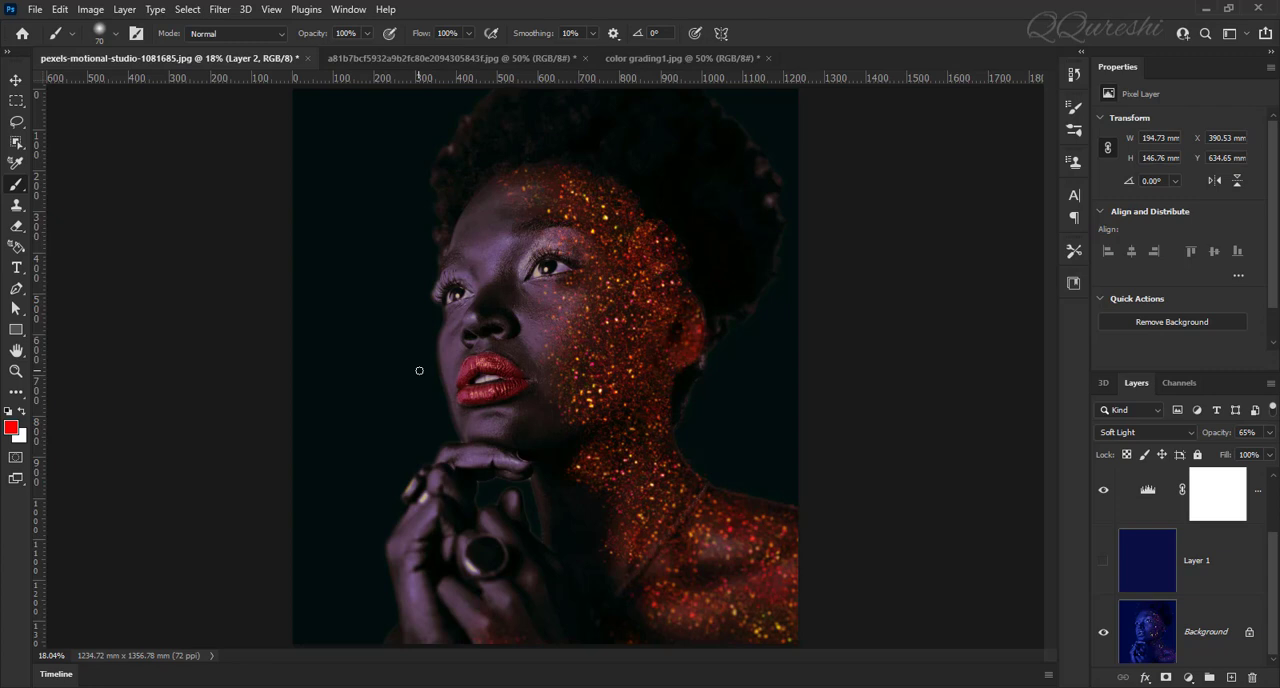
Step: In the purple-lit portrait document, duplicate the background layer and apply the Average blur filter to the copy
{"action": "left_click", "coordinate": [407, 59]}
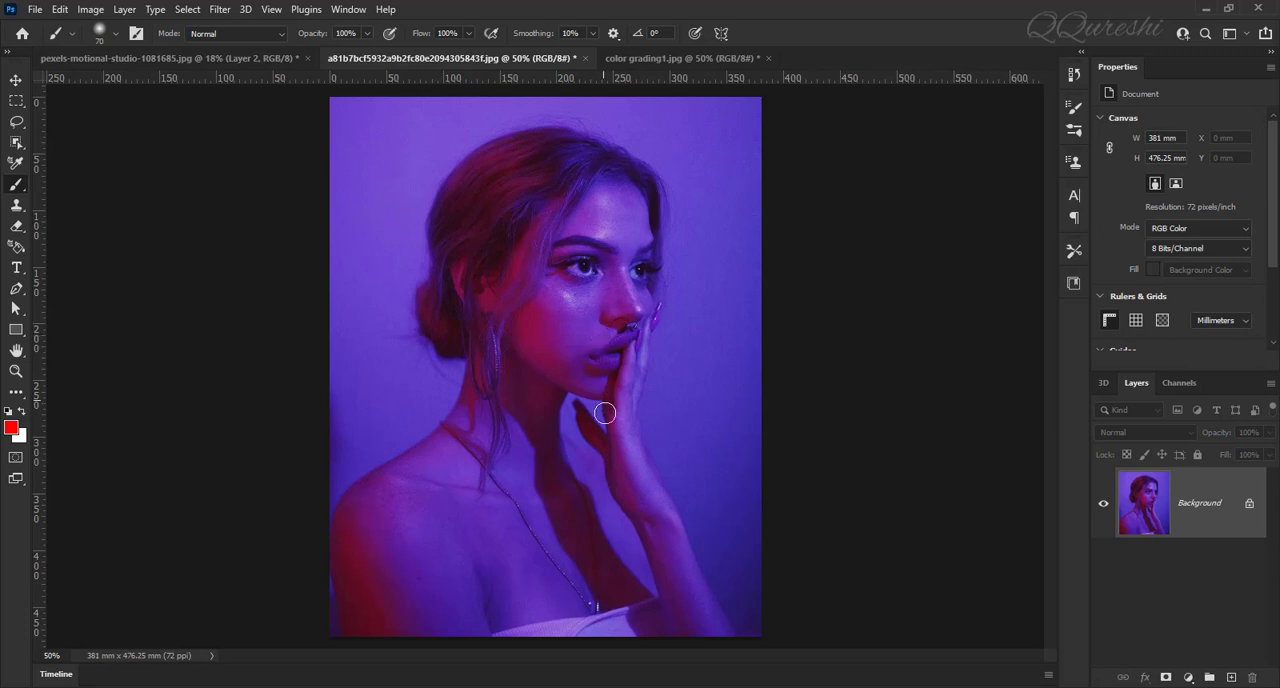
{"action": "key", "text": "ctrl+j"}
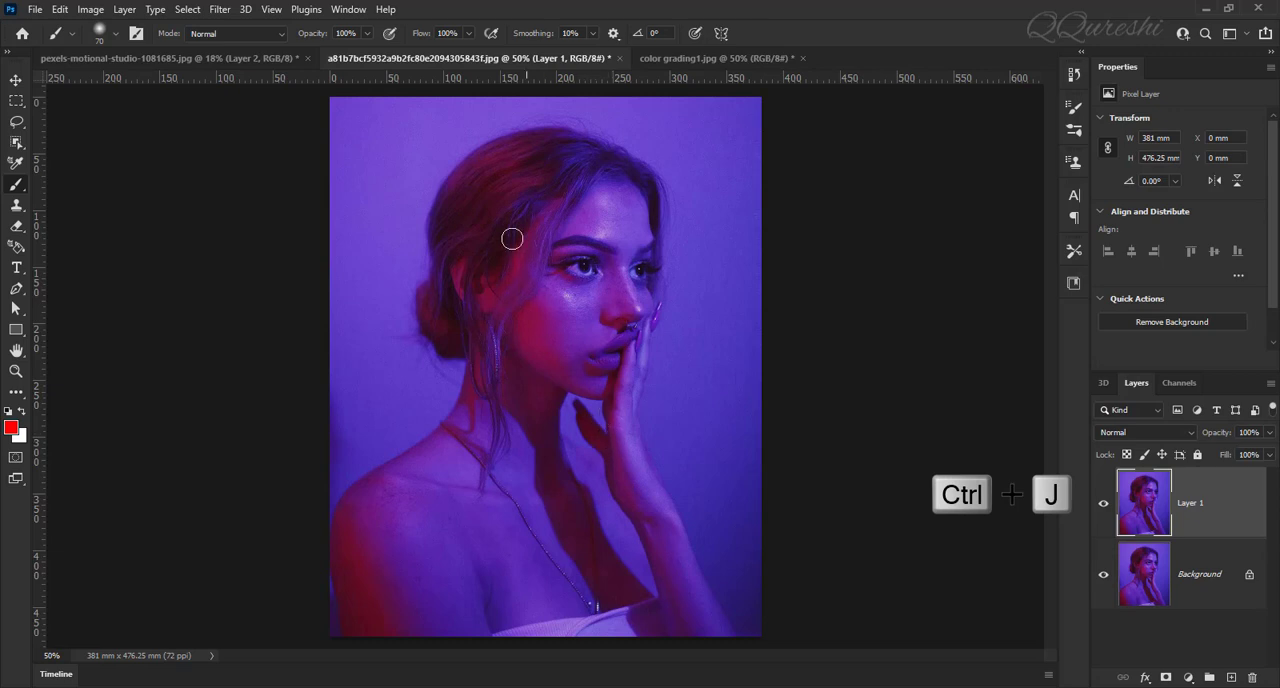
{"action": "left_click", "coordinate": [220, 10]}
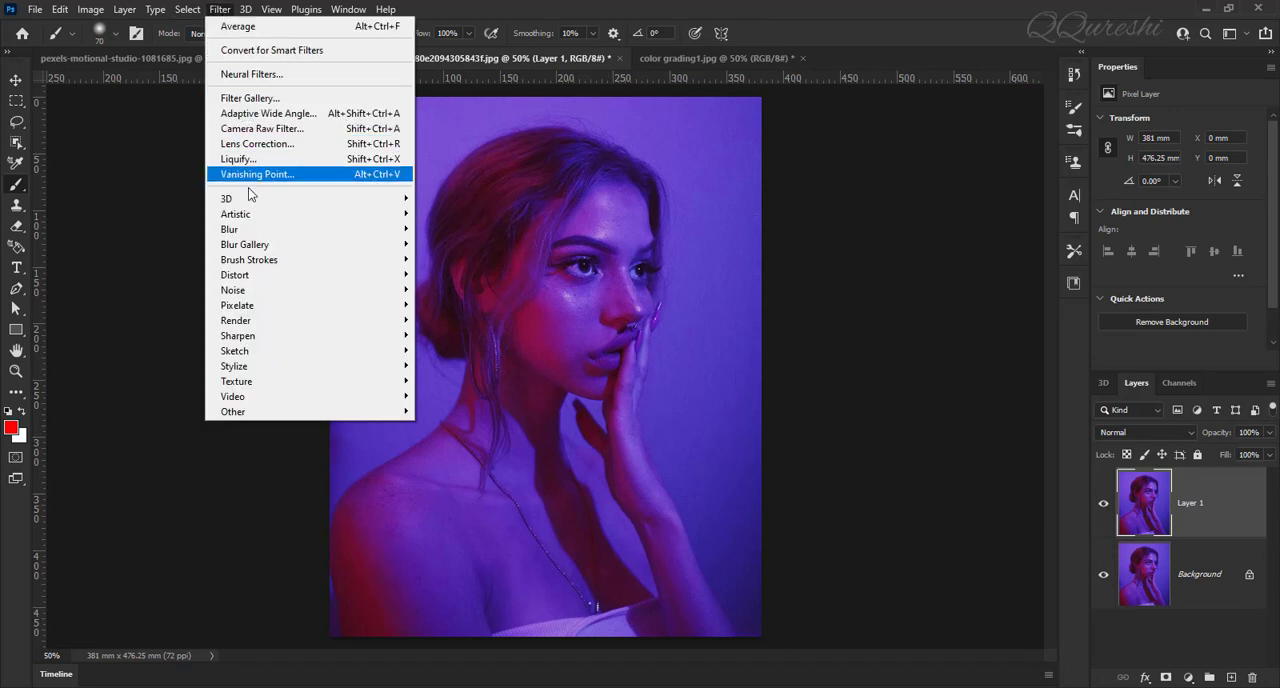
{"action": "mouse_move", "coordinate": [291, 233]}
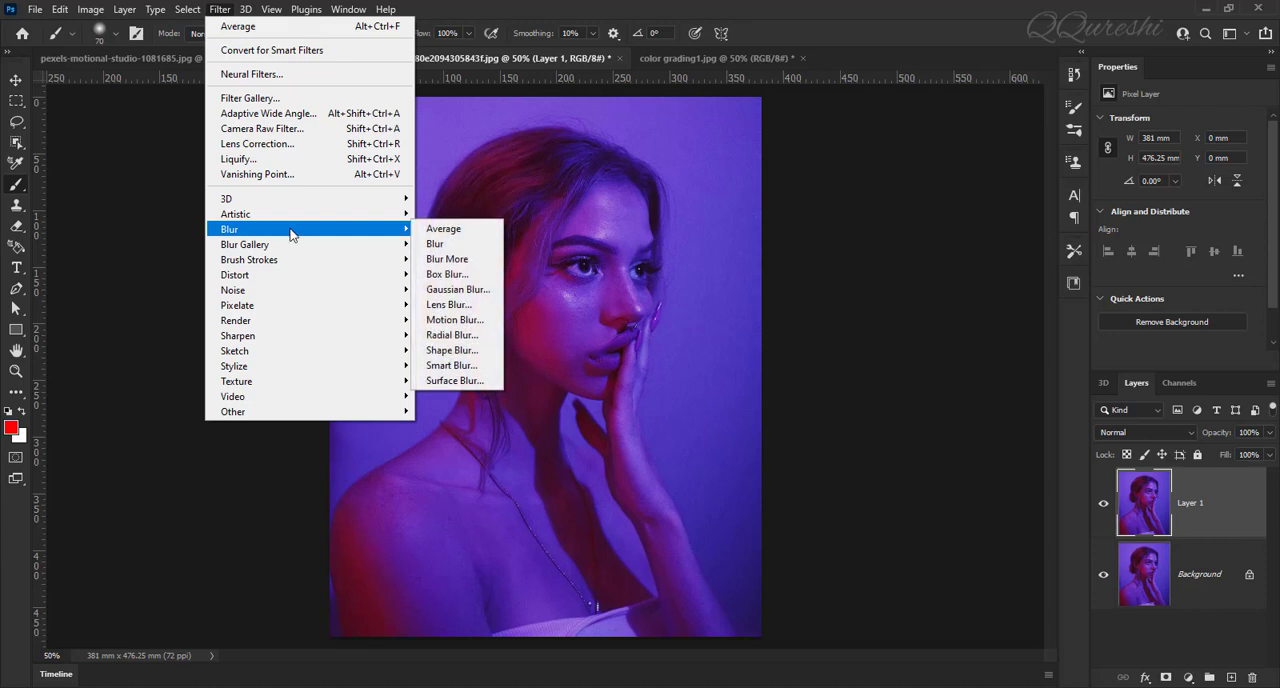
{"action": "left_click", "coordinate": [477, 230]}
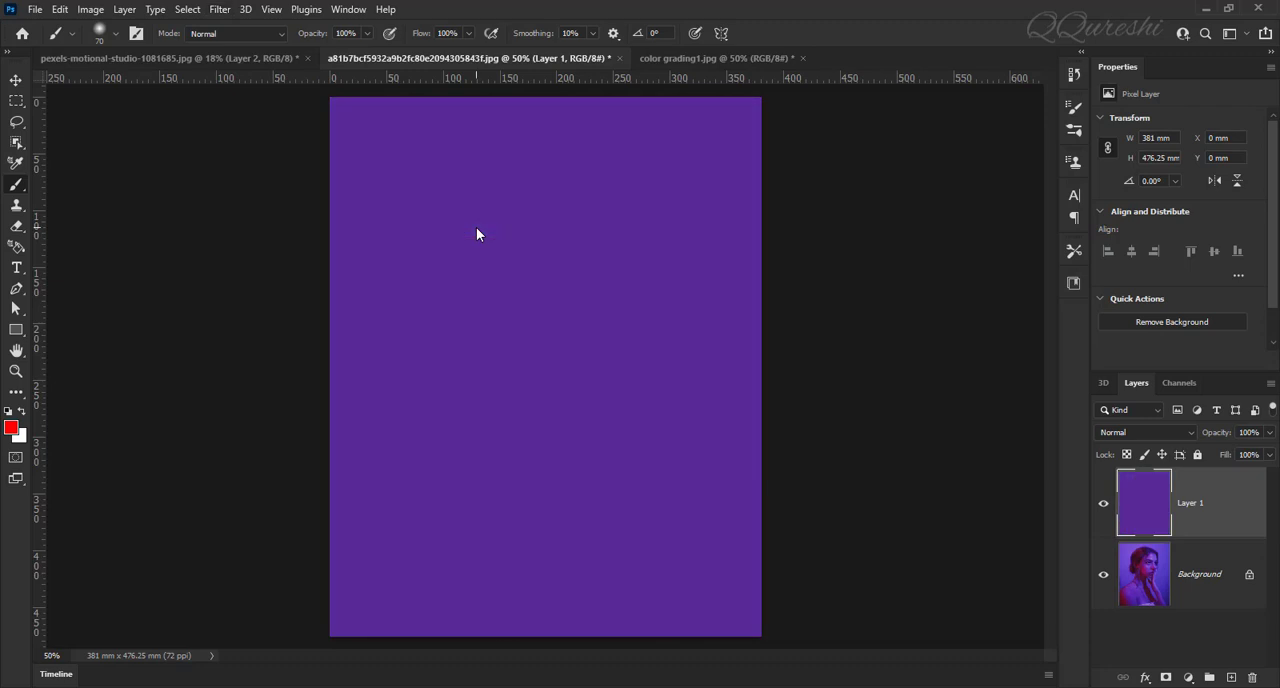
Step: Add a Levels adjustment layer above the averaged purple fill and sample that fill as the gray point
{"action": "left_click", "coordinate": [1188, 679]}
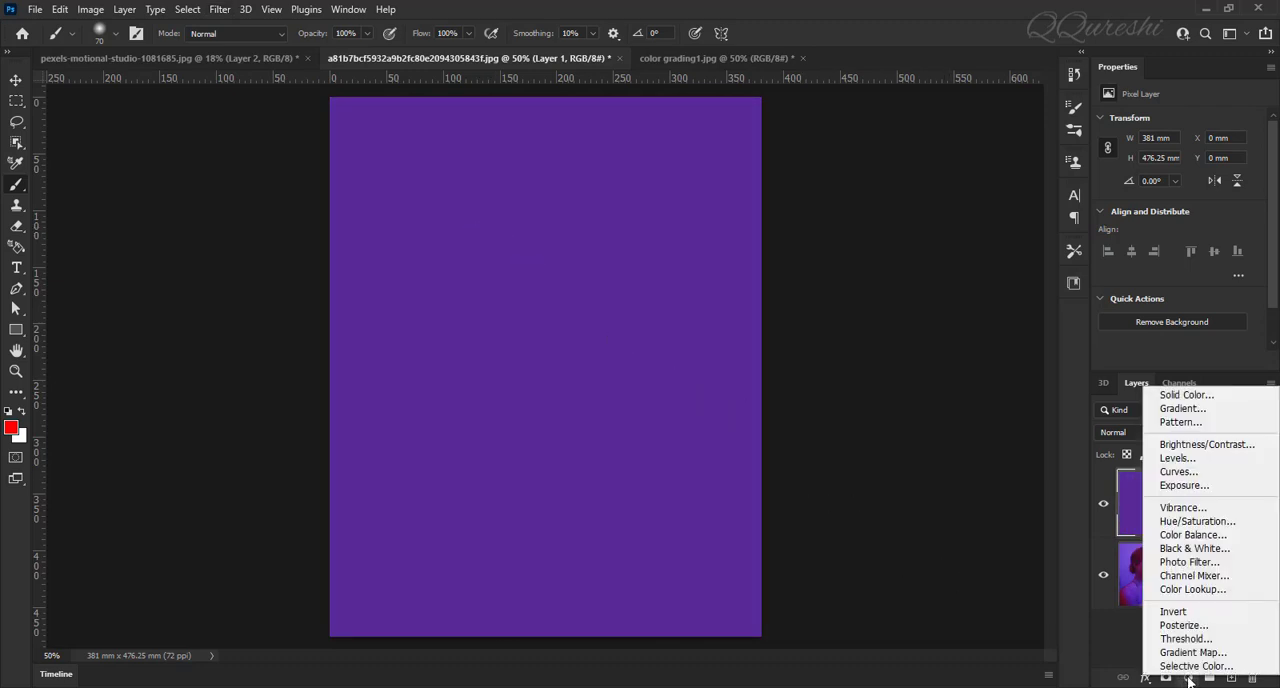
{"action": "left_click", "coordinate": [1216, 464]}
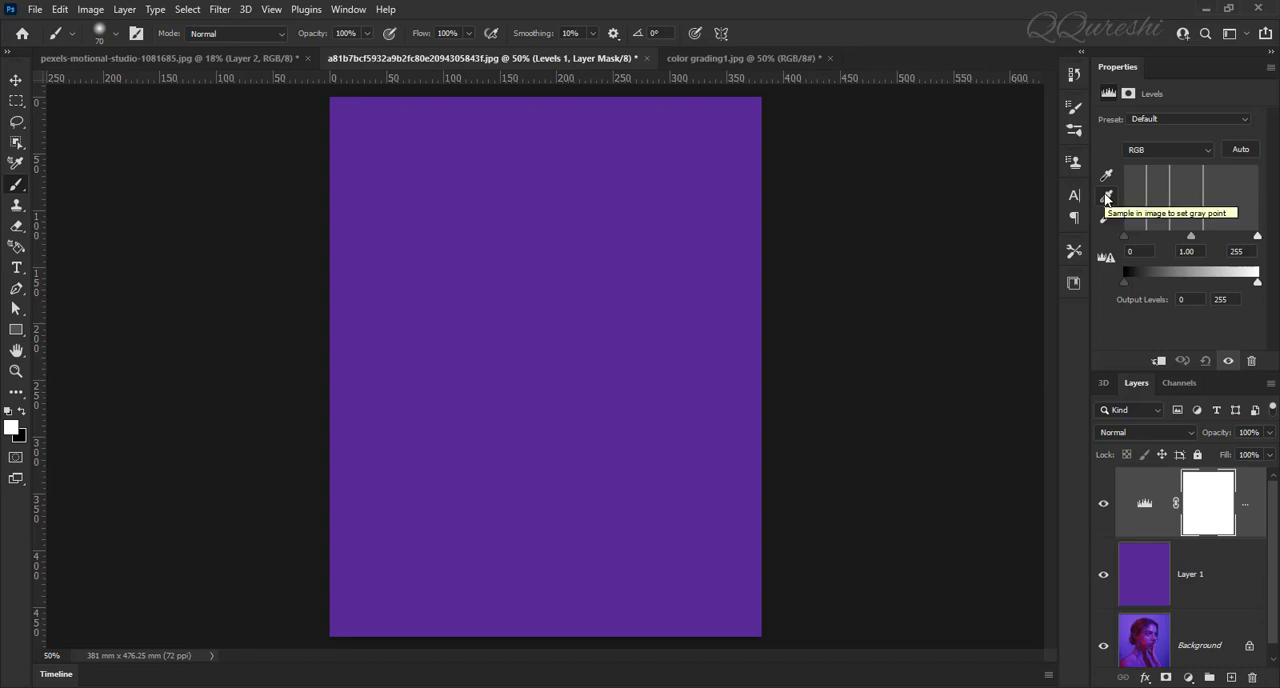
{"action": "left_click", "coordinate": [1106, 198]}
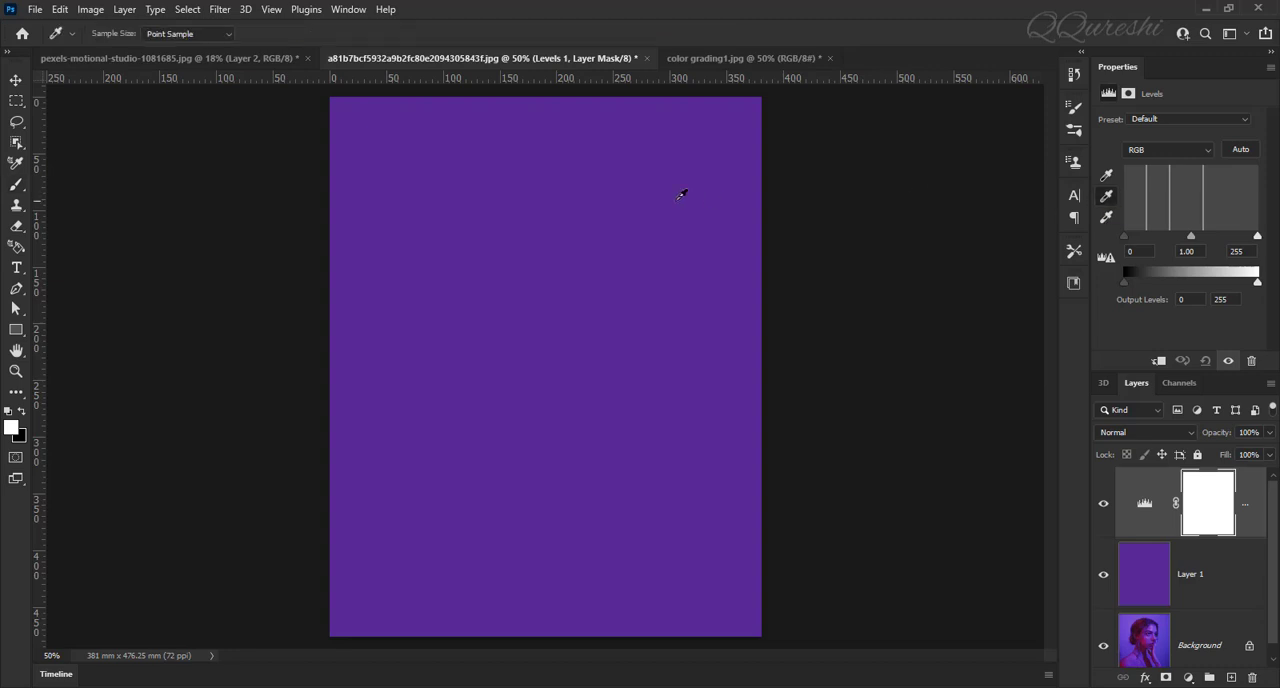
{"action": "left_click", "coordinate": [408, 219]}
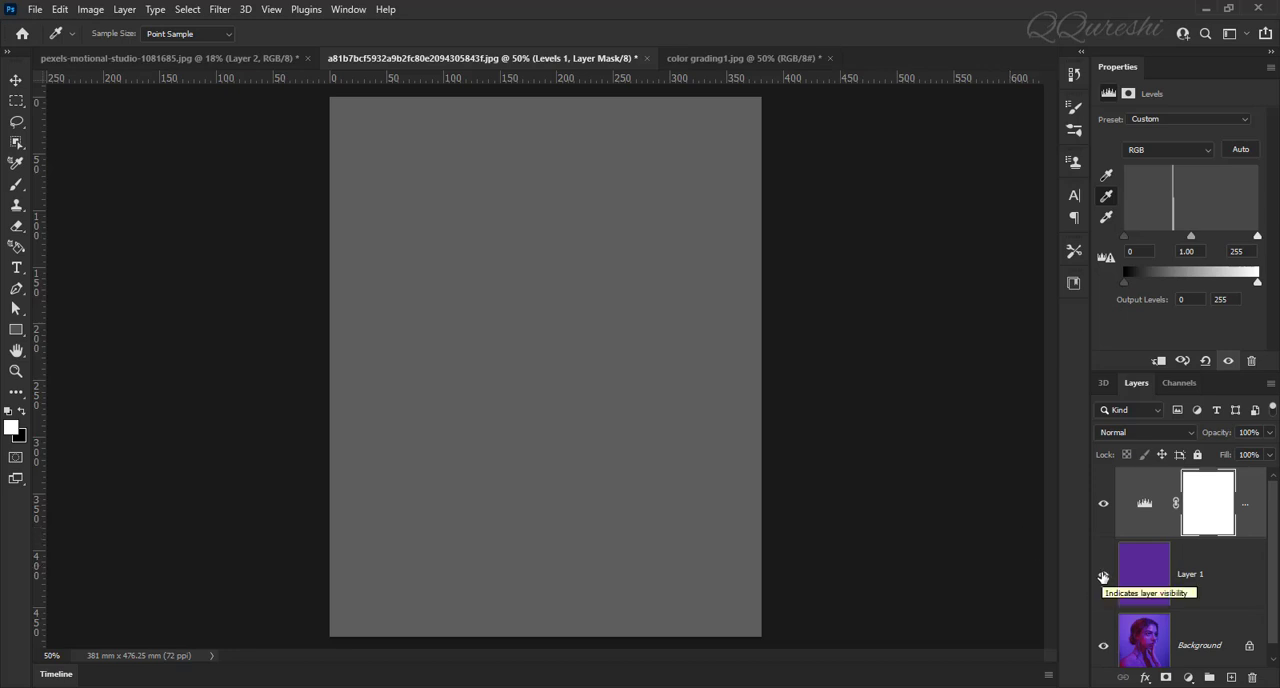
Step: Hide the averaged purple layer and set the Levels midtone input to 0.77
{"action": "left_click", "coordinate": [1103, 577]}
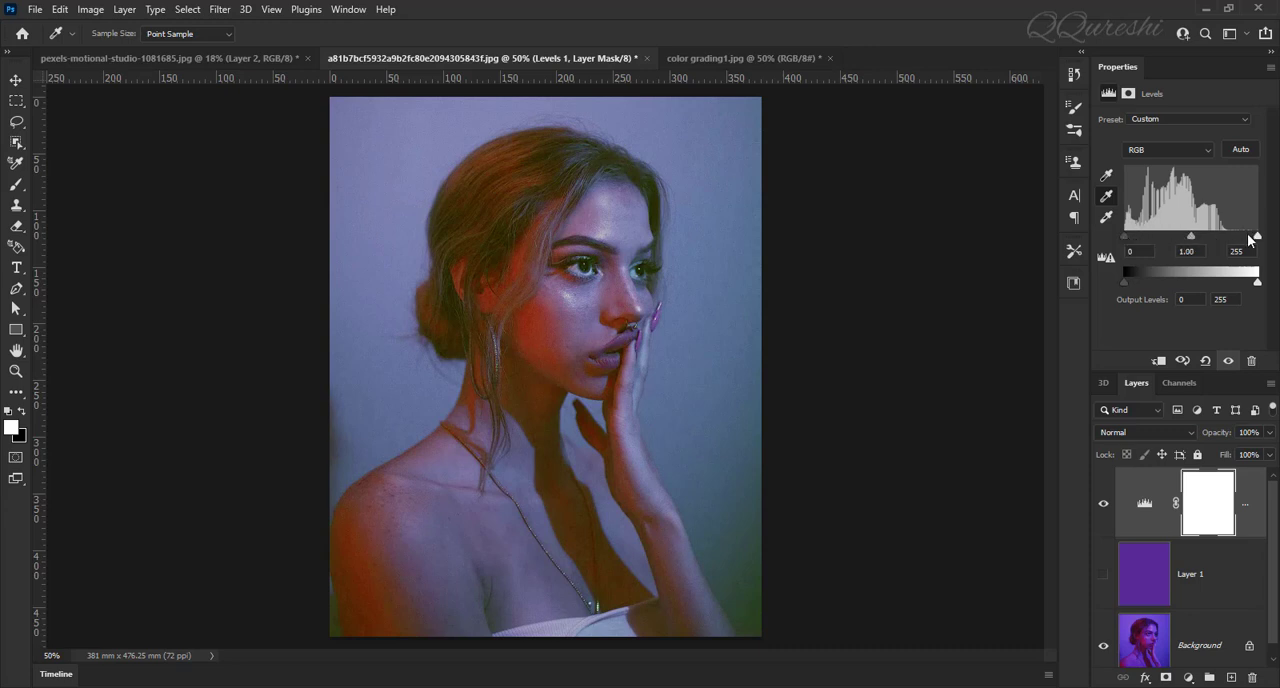
{"action": "left_click_drag", "start_coordinate": [1192, 240], "coordinate": [1204, 244]}
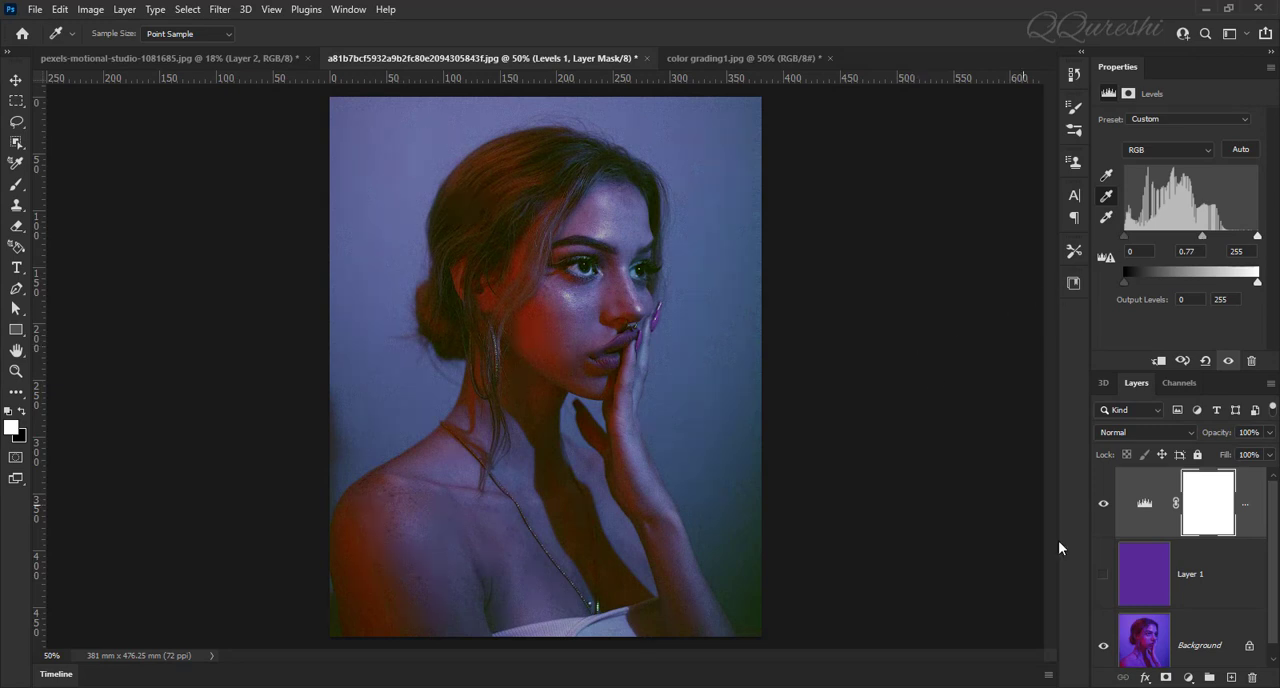
Step: Compare the corrected purple-lit portrait with its original by temporarily showing only the background layer
{"action": "scroll", "coordinate": [1089, 634], "scroll_direction": "down", "scroll_amount": 1}
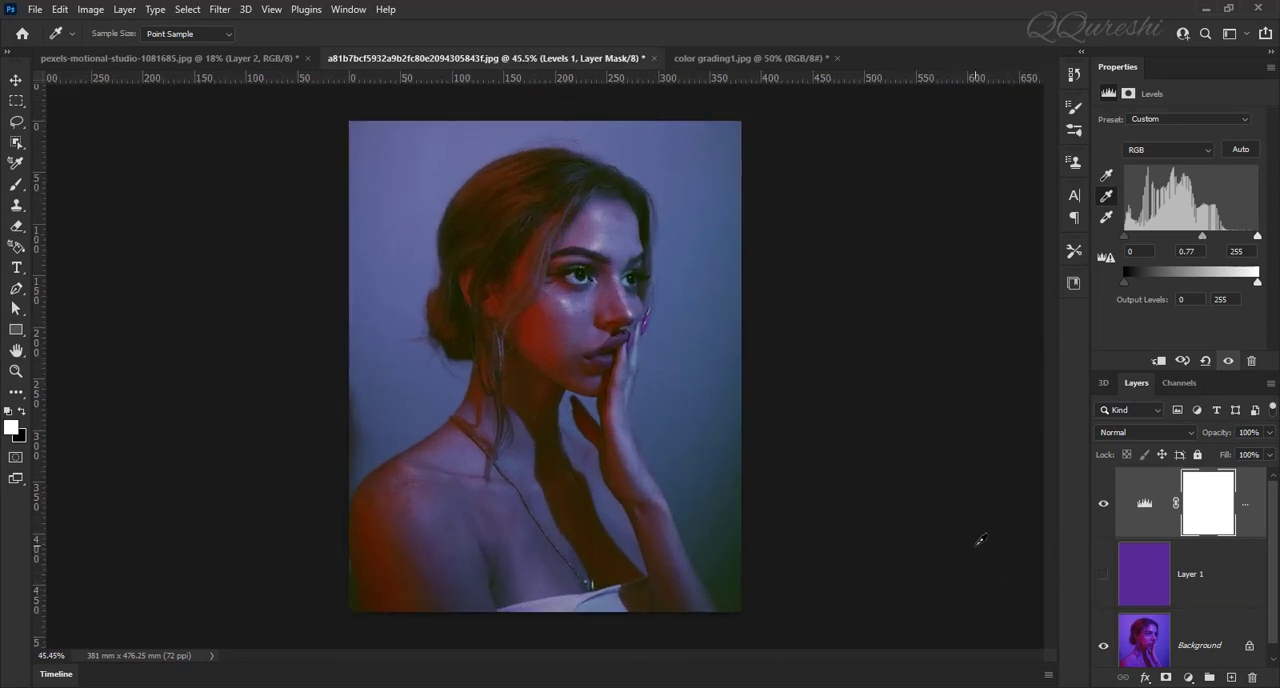
{"action": "scroll", "coordinate": [980, 540], "scroll_direction": "up", "scroll_amount": 1}
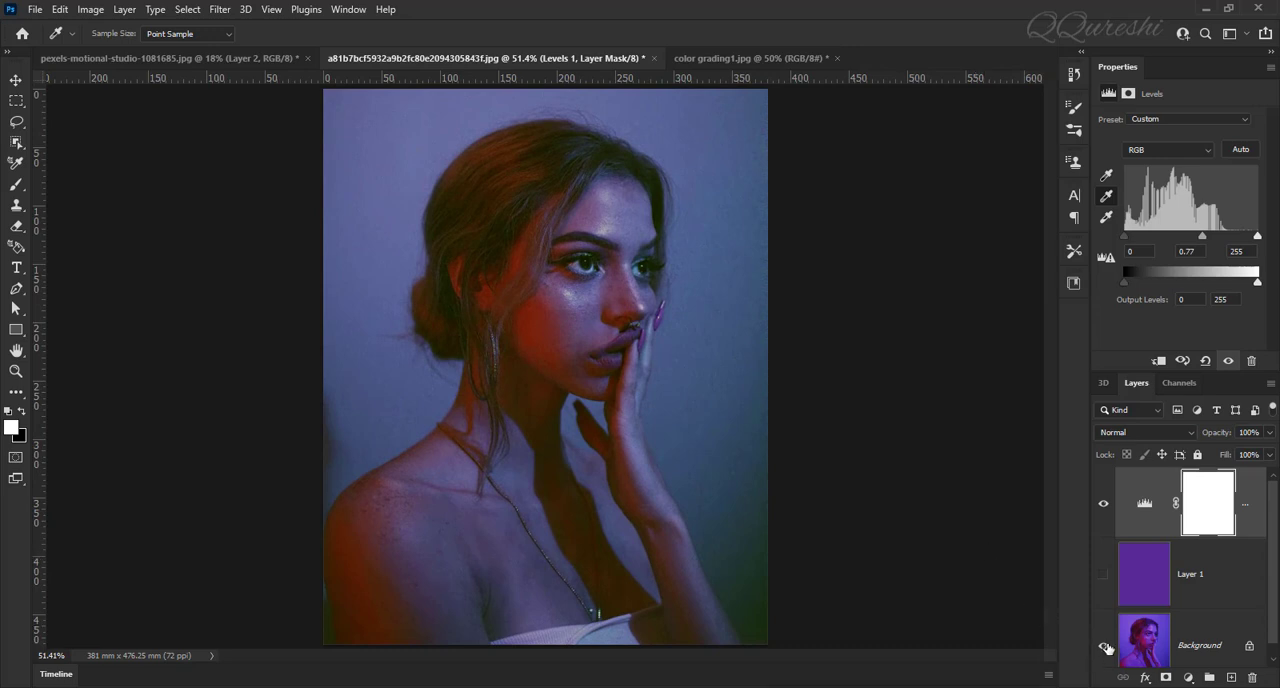
{"action": "left_click", "coordinate": [1104, 648], "text": "alt"}
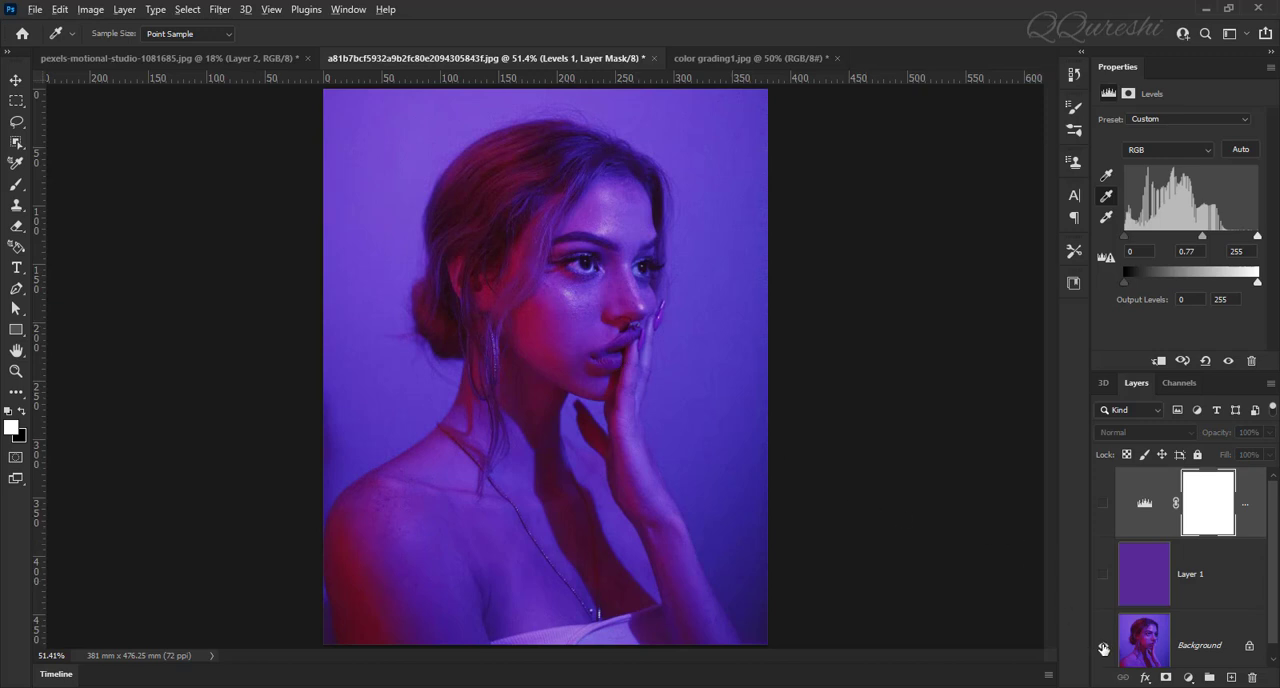
{"action": "left_click", "coordinate": [1104, 648], "text": "alt"}
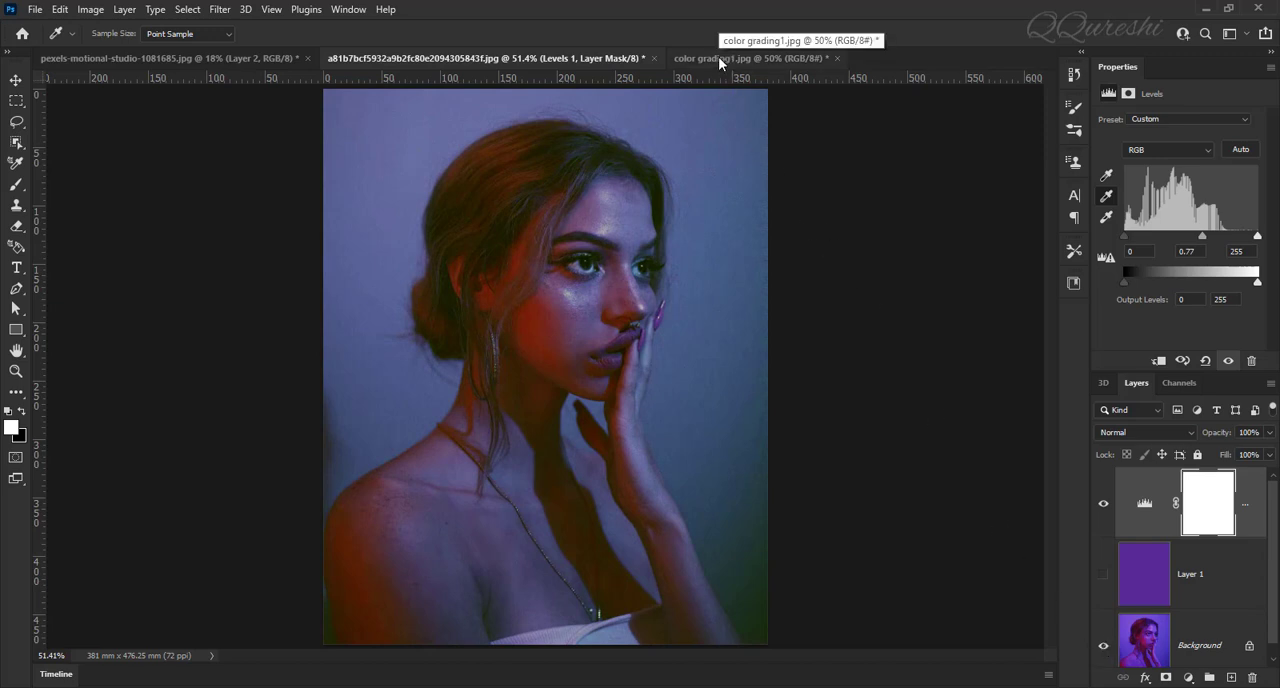
Step: Review the glitter-face and purple-lit portraits, and bring up the color grading1.jpg document
{"action": "left_click", "coordinate": [222, 60]}
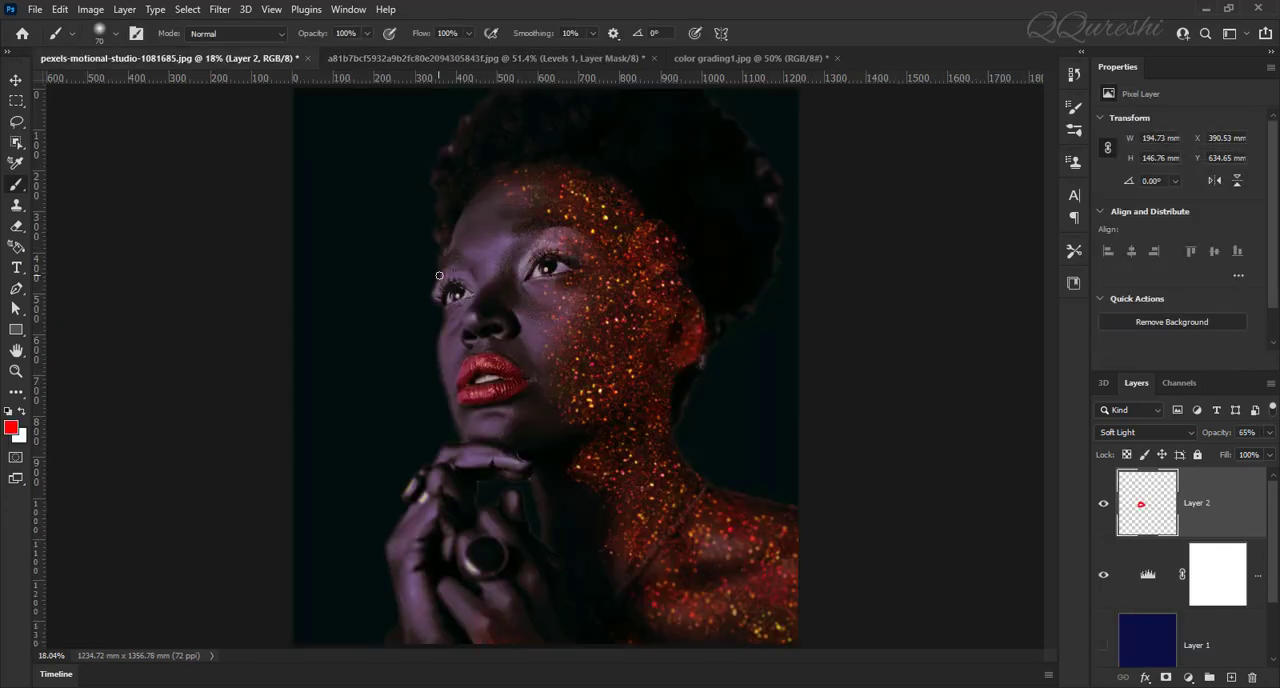
{"action": "left_click", "coordinate": [395, 58]}
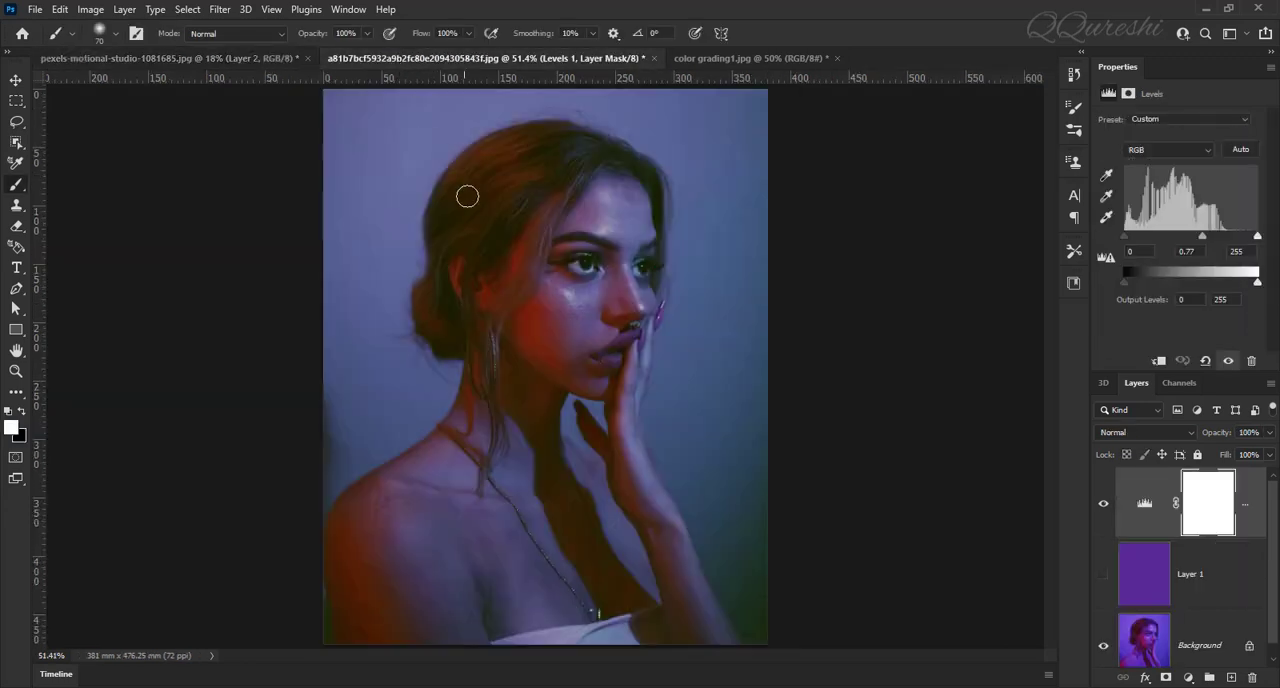
{"action": "left_click", "coordinate": [730, 56]}
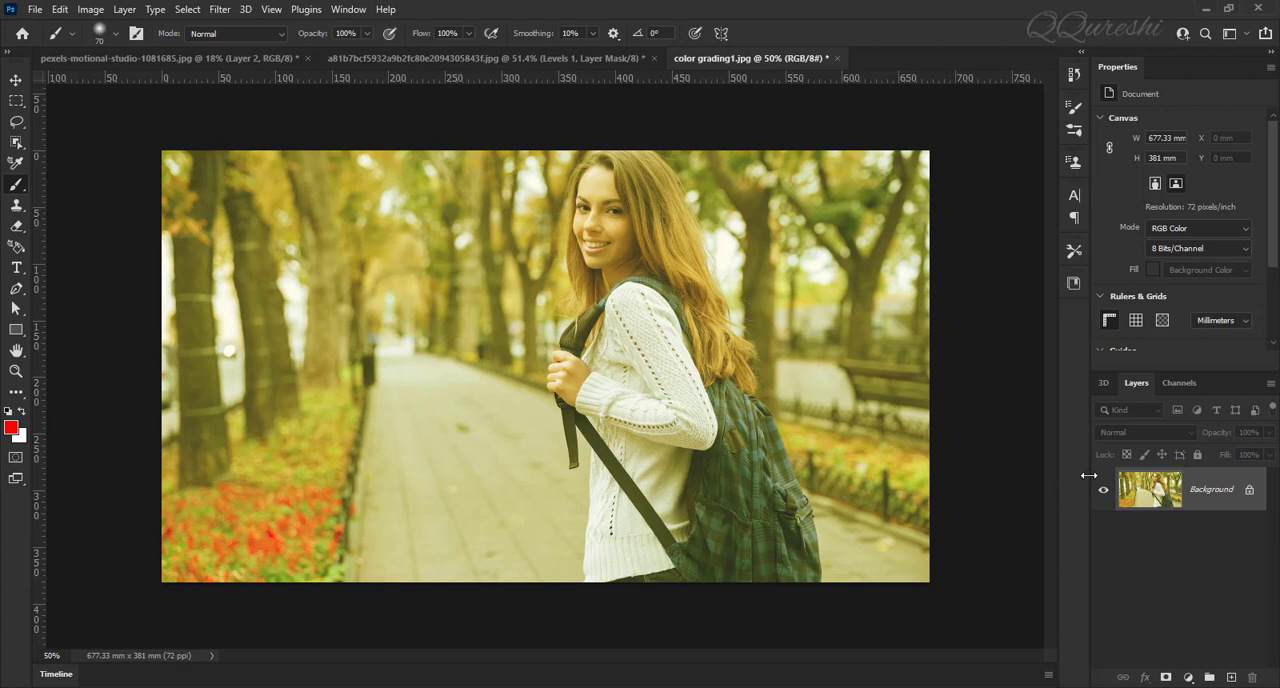
Step: Duplicate the background layer of the yellow-tinted park photo and apply the Average blur filter to the copy
{"action": "key", "text": "ctrl+j"}
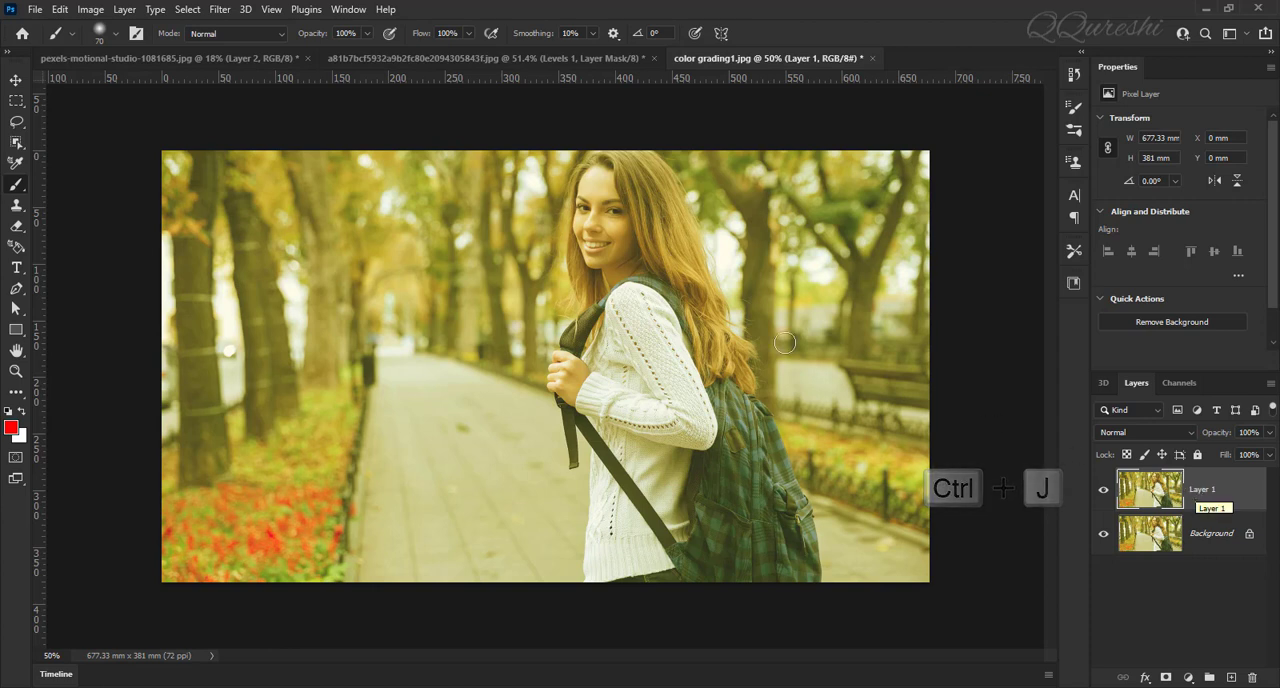
{"action": "left_click", "coordinate": [220, 9]}
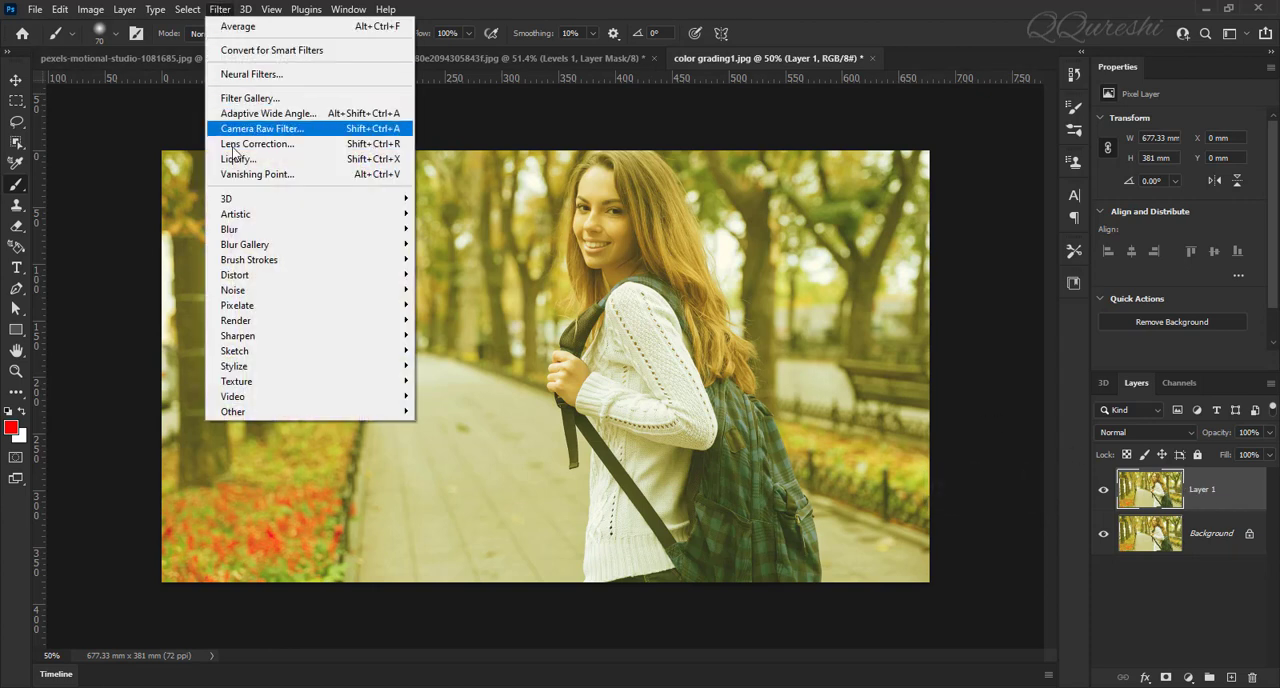
{"action": "mouse_move", "coordinate": [238, 230]}
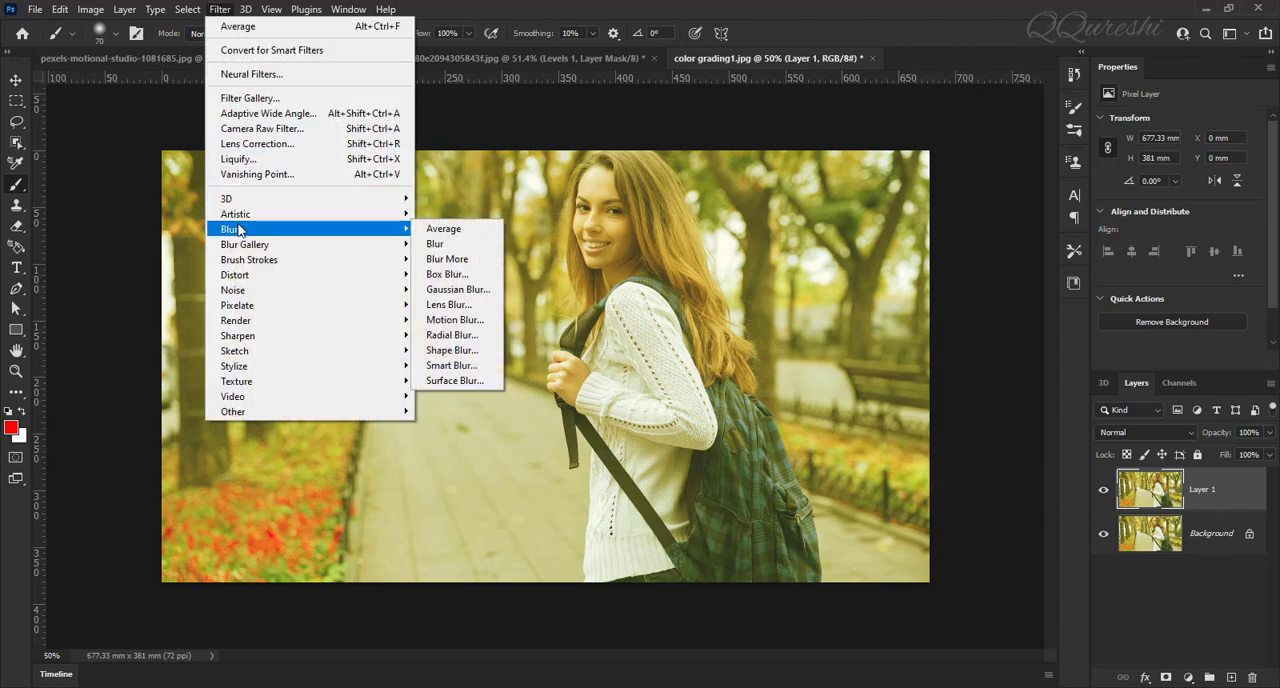
{"action": "left_click", "coordinate": [444, 229]}
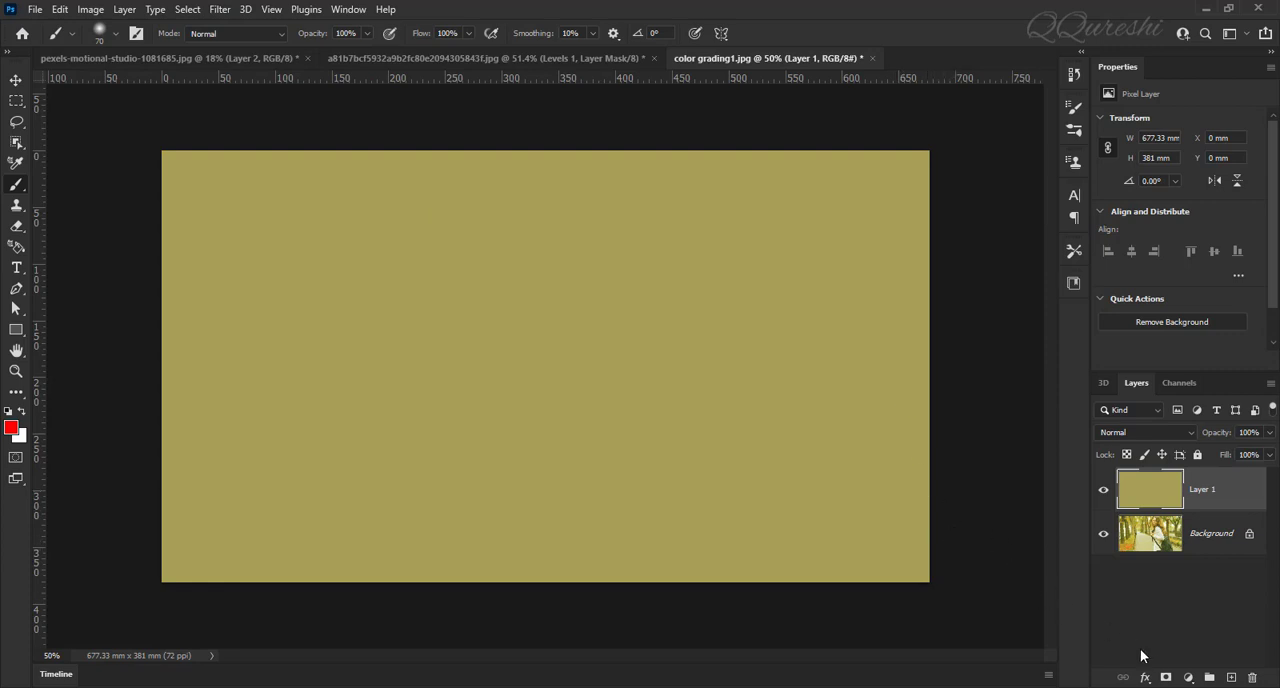
Step: Add a Levels adjustment layer above the averaged olive fill and sample that fill as the gray point
{"action": "left_click", "coordinate": [1190, 678]}
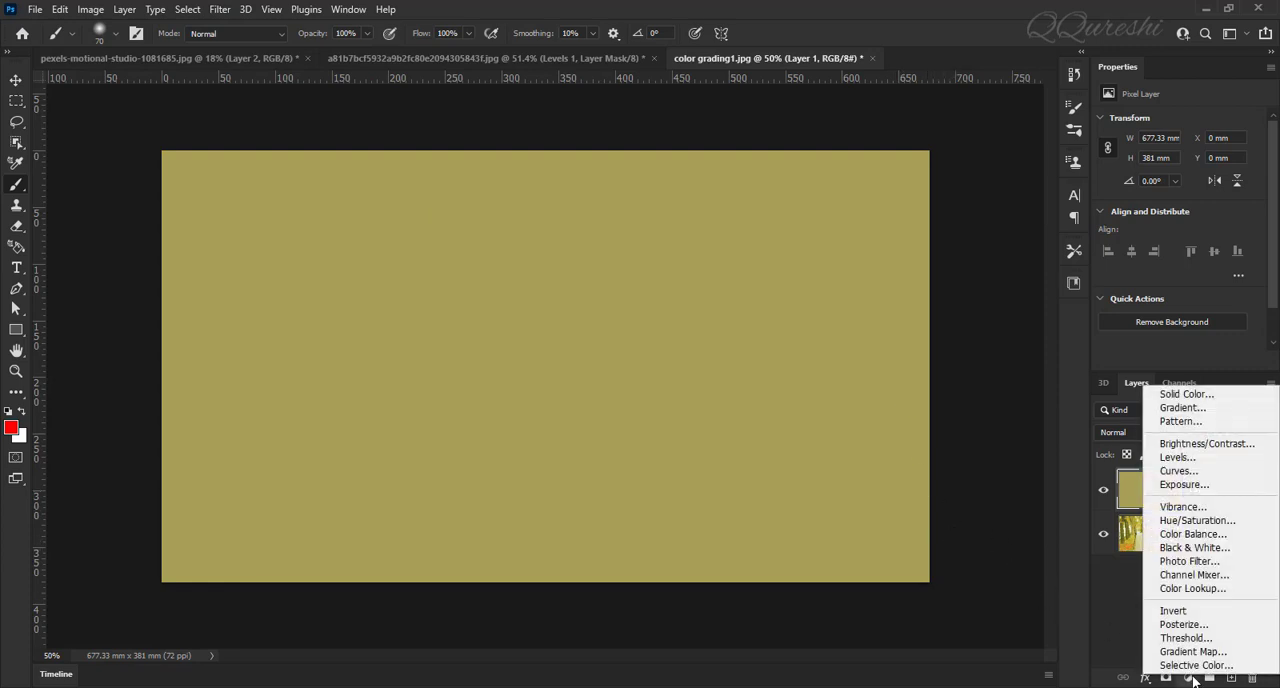
{"action": "left_click", "coordinate": [1189, 461]}
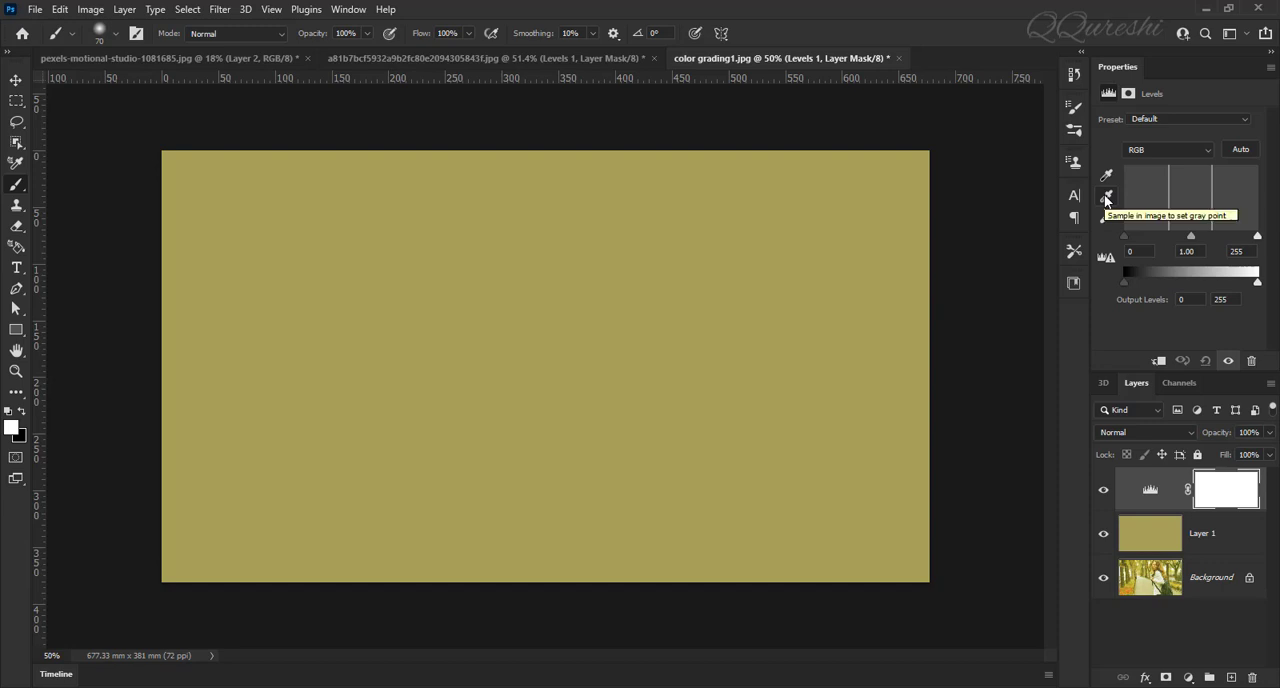
{"action": "left_click", "coordinate": [1105, 197]}
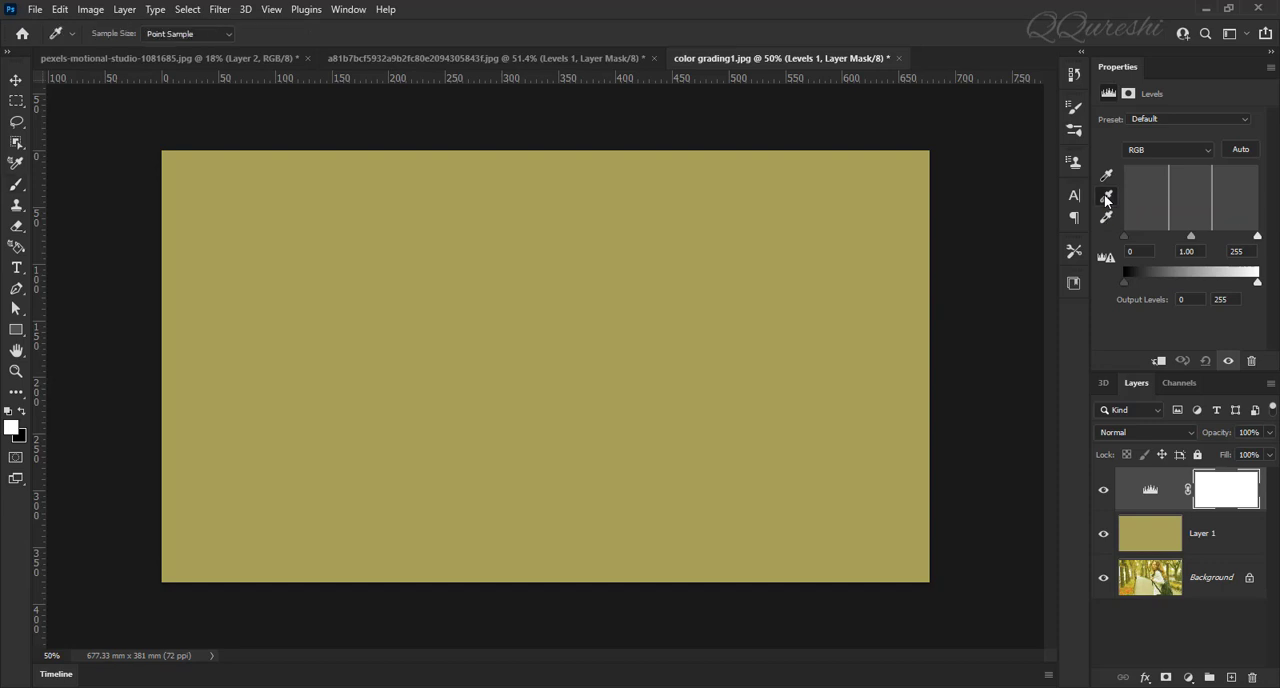
{"action": "left_click", "coordinate": [647, 255]}
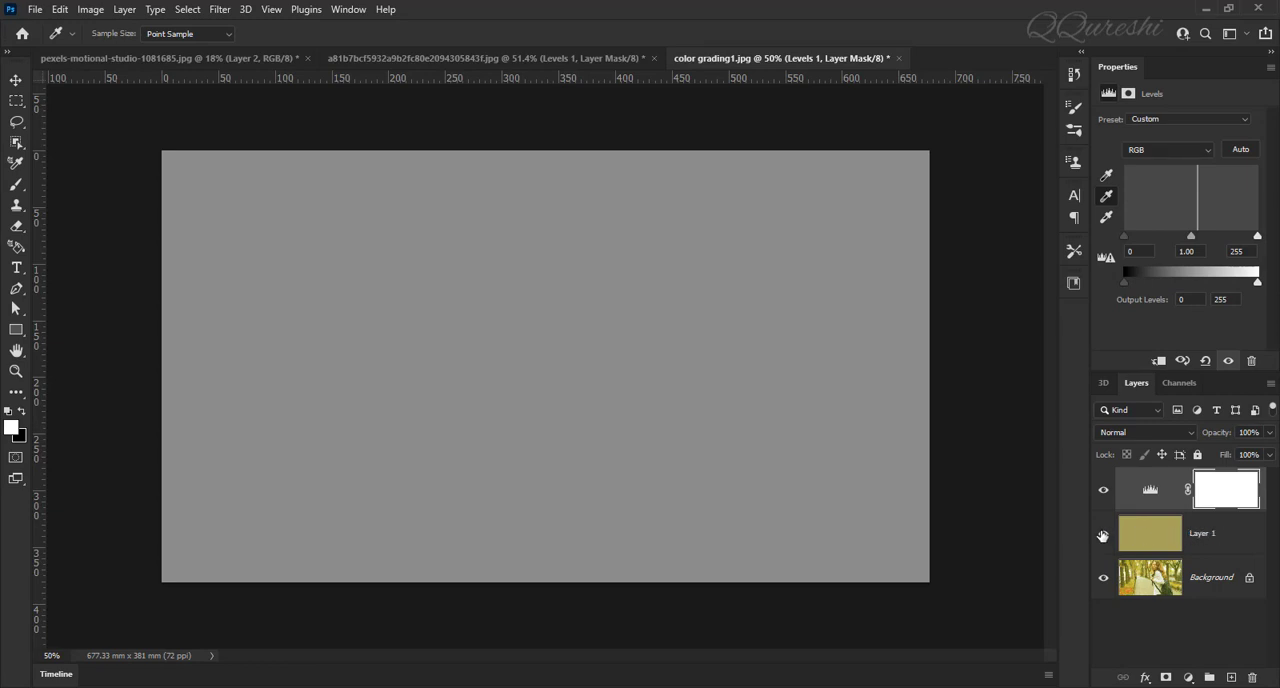
Step: Hide the averaged olive layer and set the Levels midtone input to 0.60
{"action": "left_click", "coordinate": [1104, 536]}
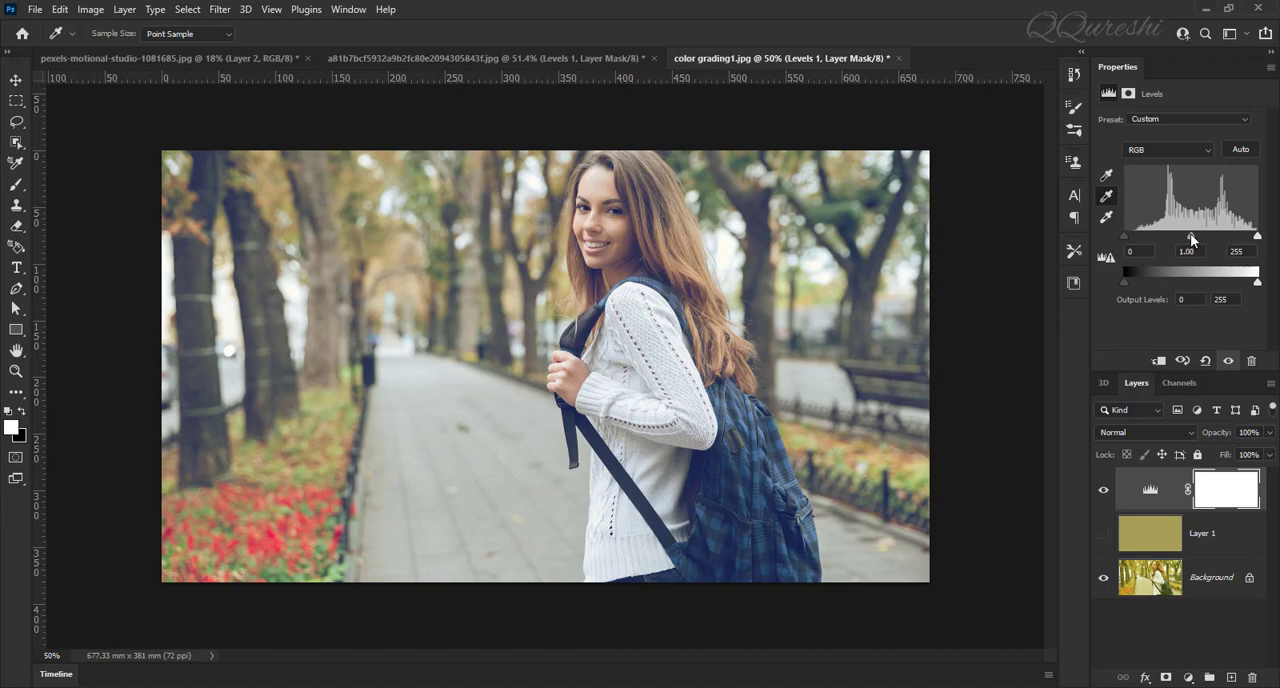
{"action": "left_click_drag", "start_coordinate": [1191, 236], "coordinate": [1213, 237]}
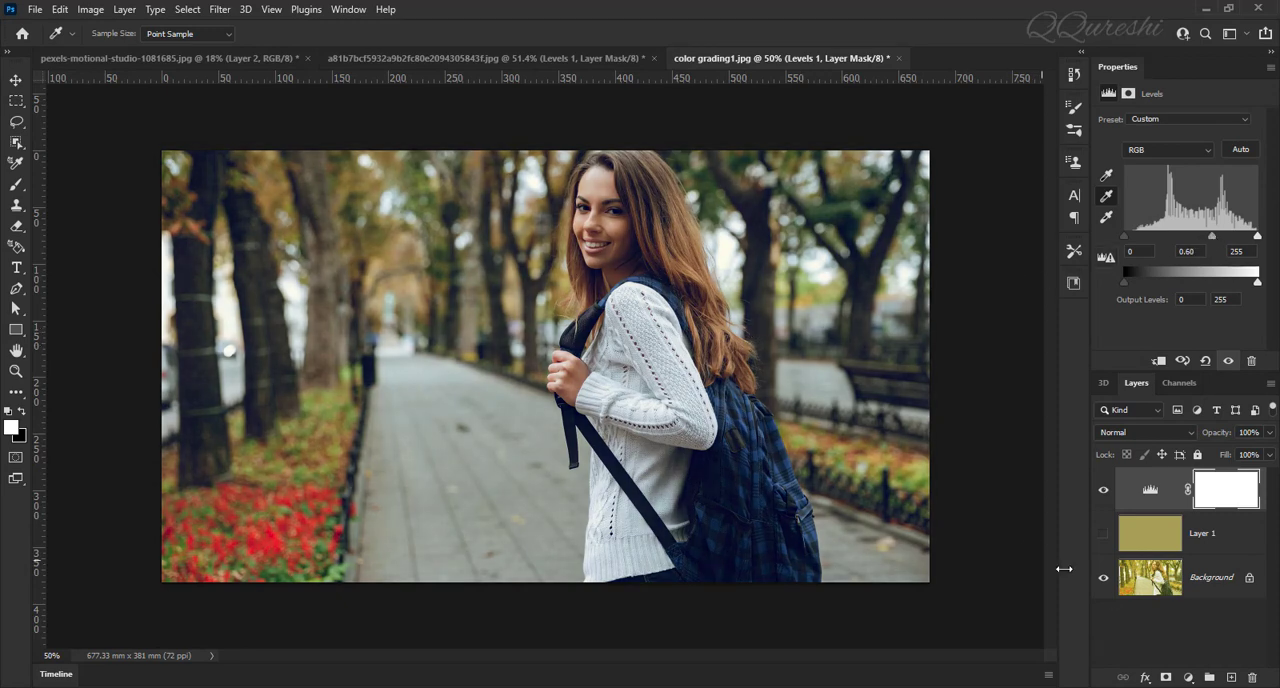
Step: Compare the corrected park photo with the original by temporarily showing only its background layer
{"action": "left_click", "coordinate": [1104, 580], "text": "alt"}
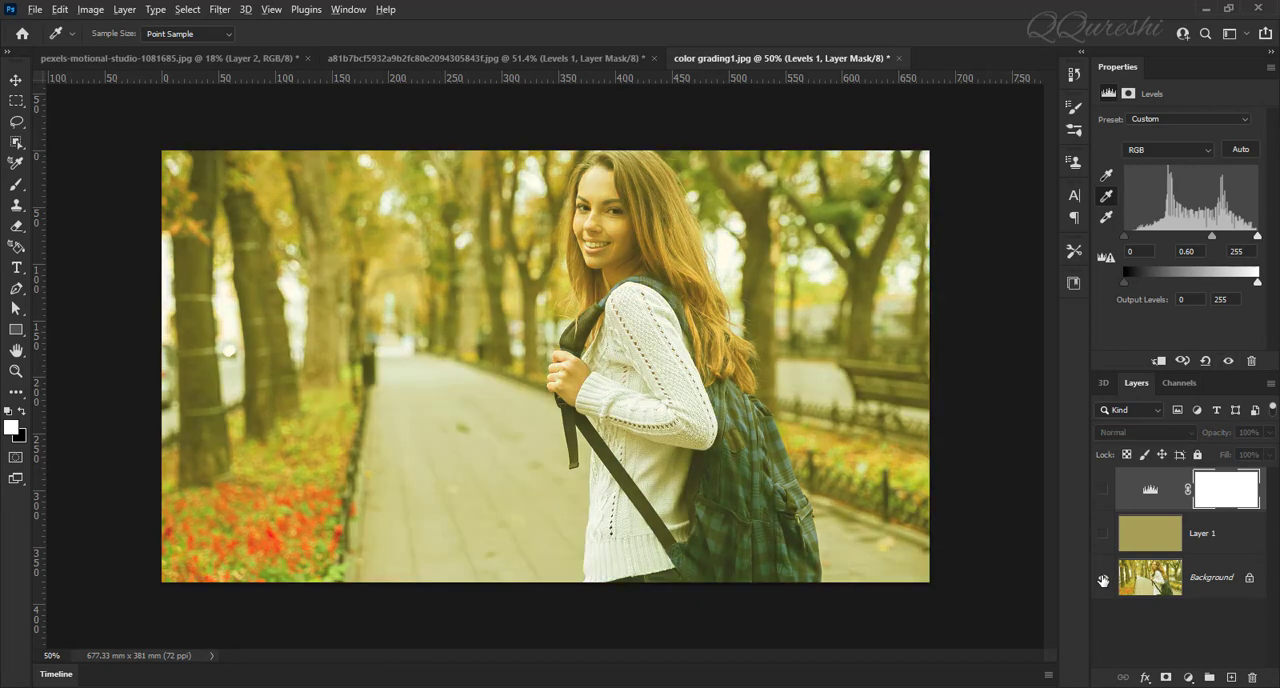
{"action": "left_click", "coordinate": [1104, 580], "text": "alt"}
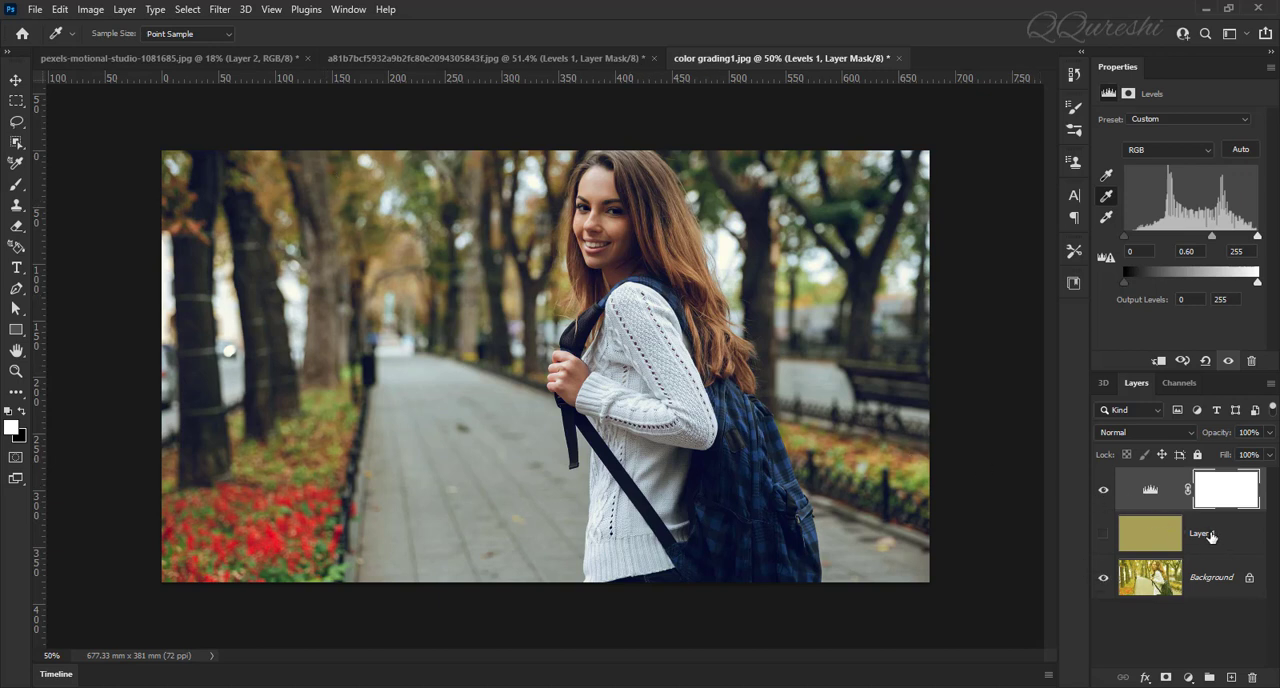
Step: Delete the Levels adjustment layer together with the averaged olive layer, keeping only the background
{"action": "left_click", "coordinate": [1210, 535]}
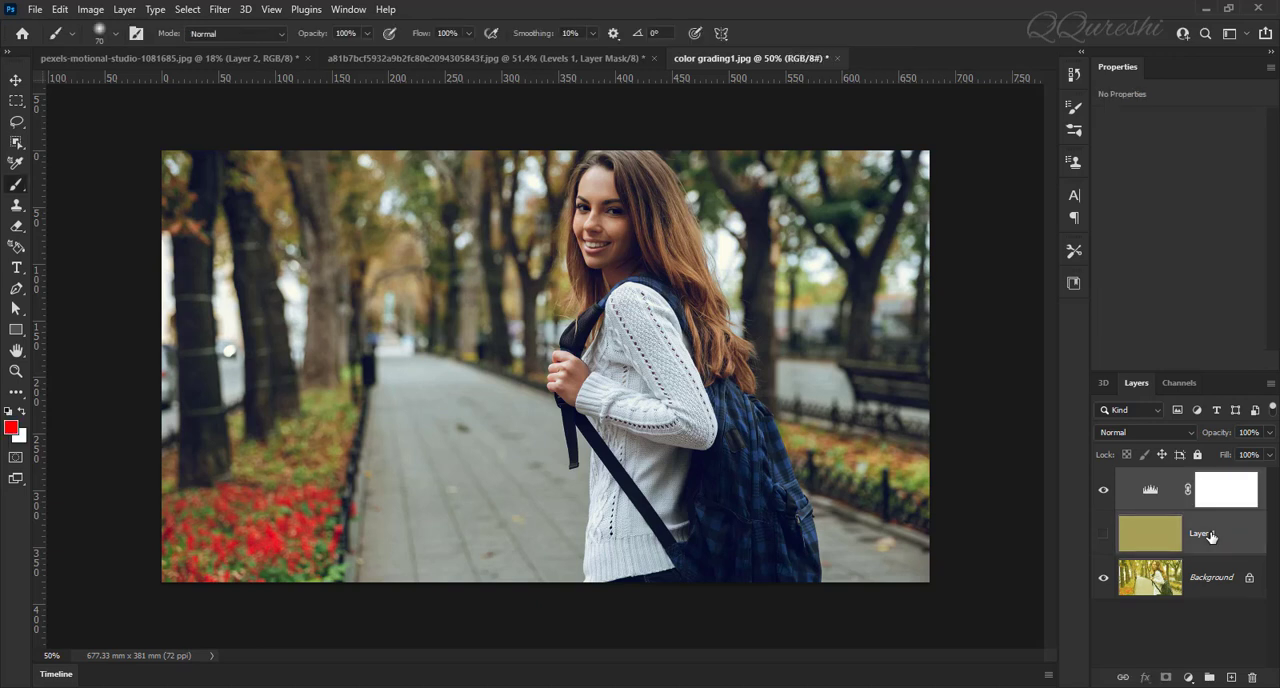
{"action": "left_click", "coordinate": [1254, 678]}
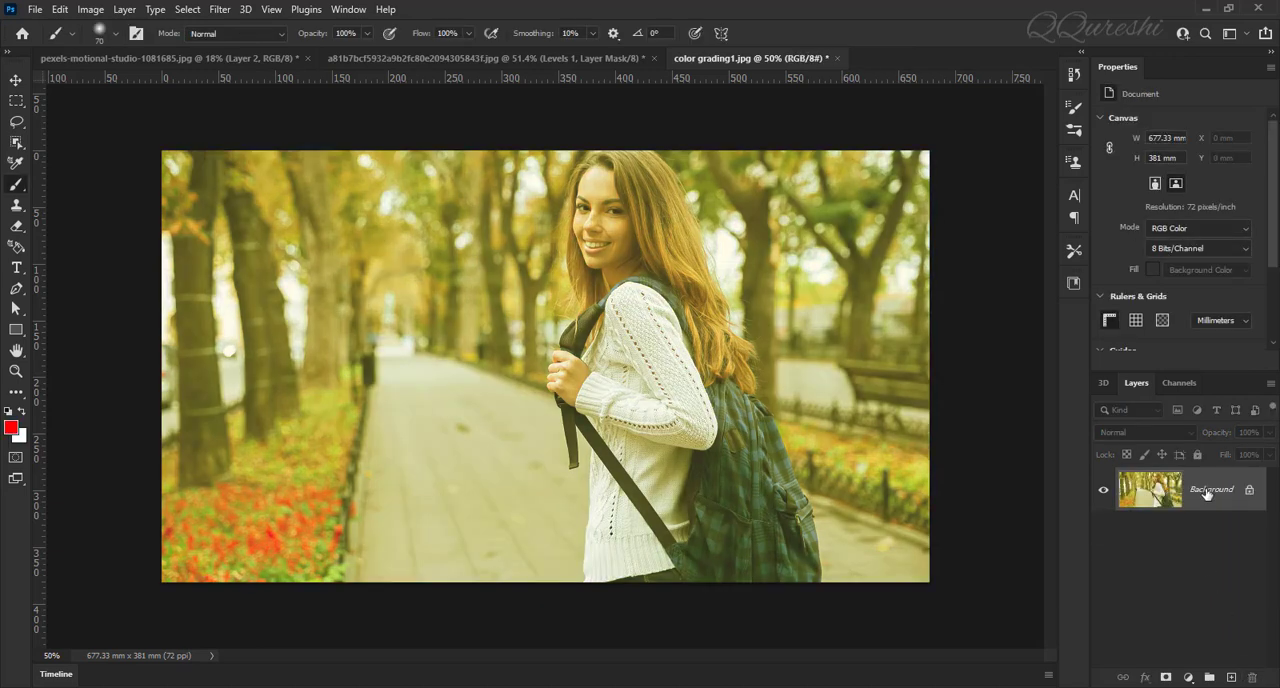
Step: Duplicate the background layer and apply the Match Color adjustment to the copy with Neutralize enabled
{"action": "key", "text": "ctrl+j"}
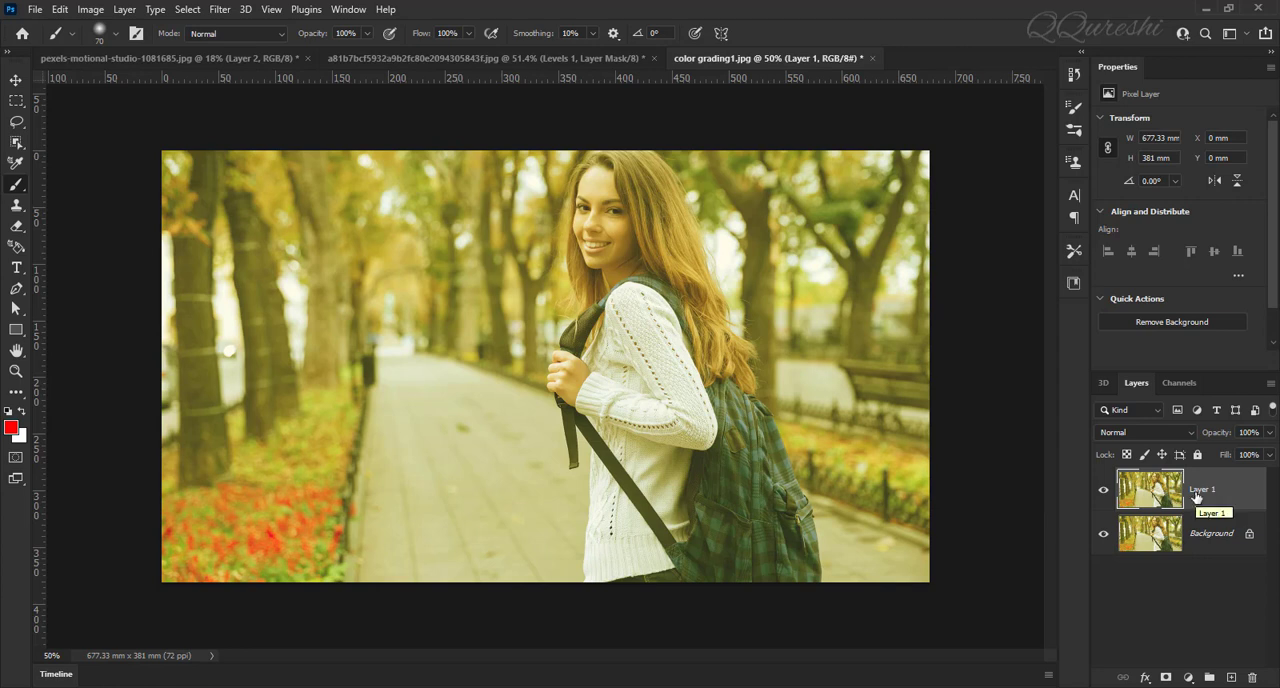
{"action": "left_click", "coordinate": [90, 10]}
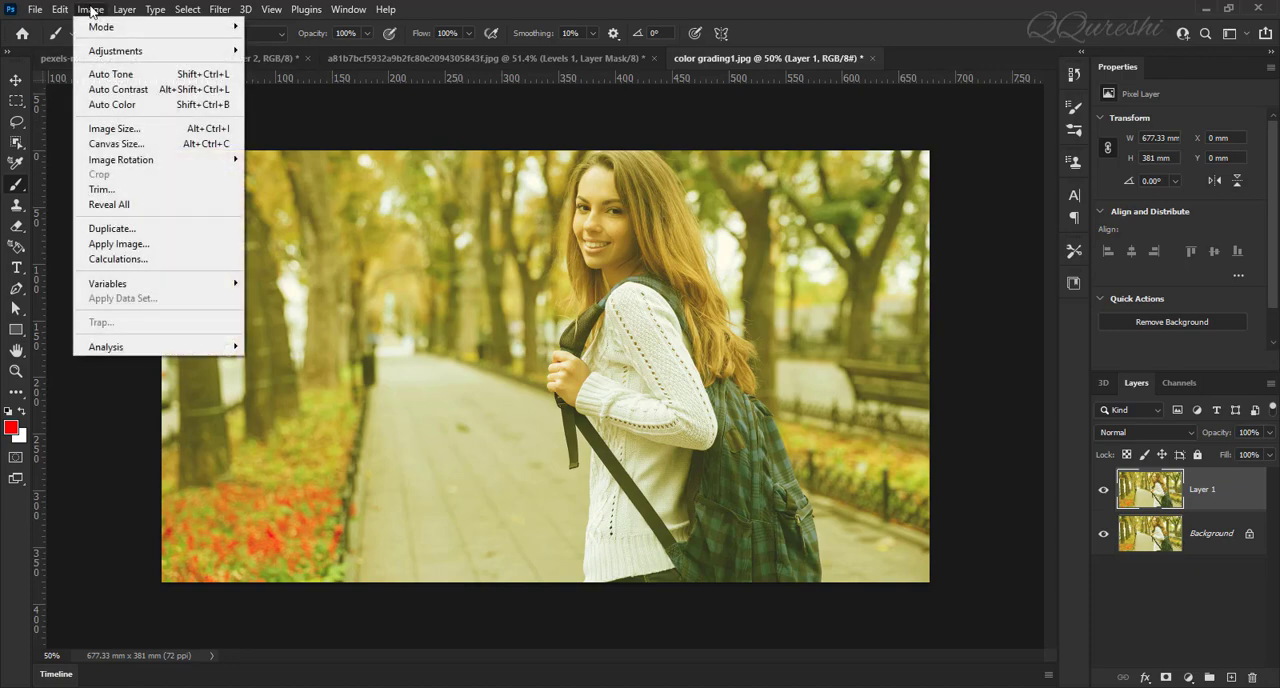
{"action": "mouse_move", "coordinate": [95, 27]}
{"action": "mouse_move", "coordinate": [196, 0]}
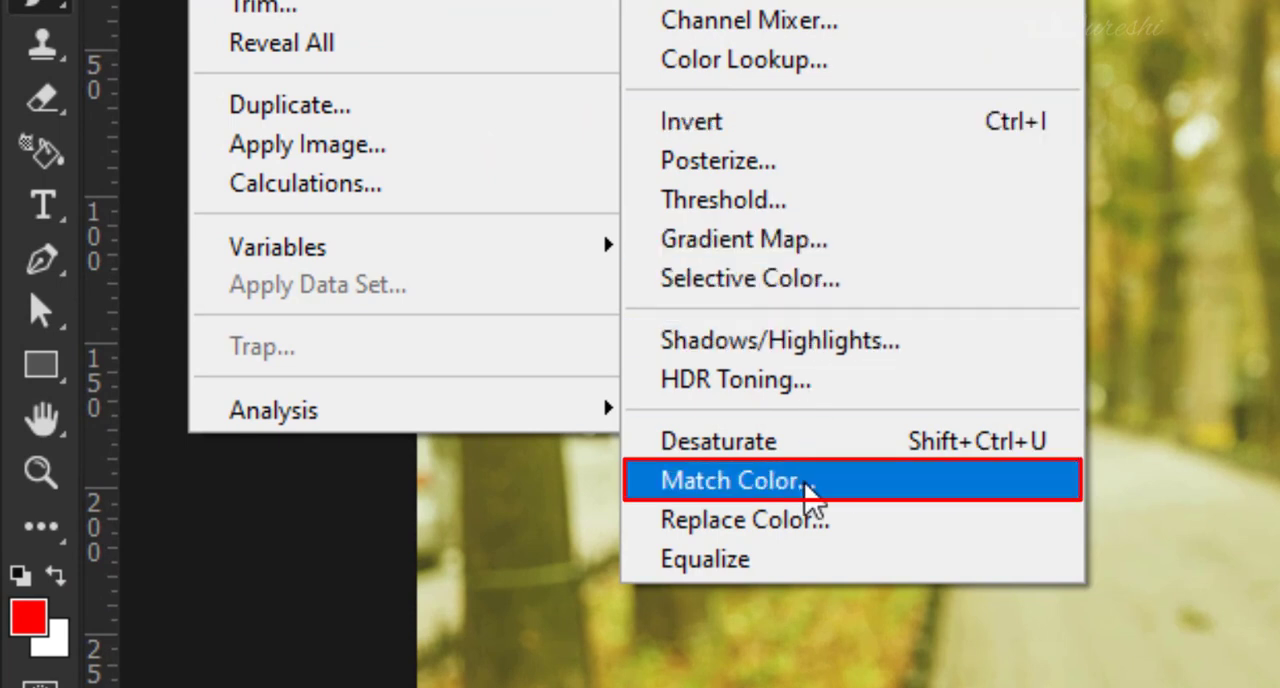
{"action": "left_click", "coordinate": [890, 490]}
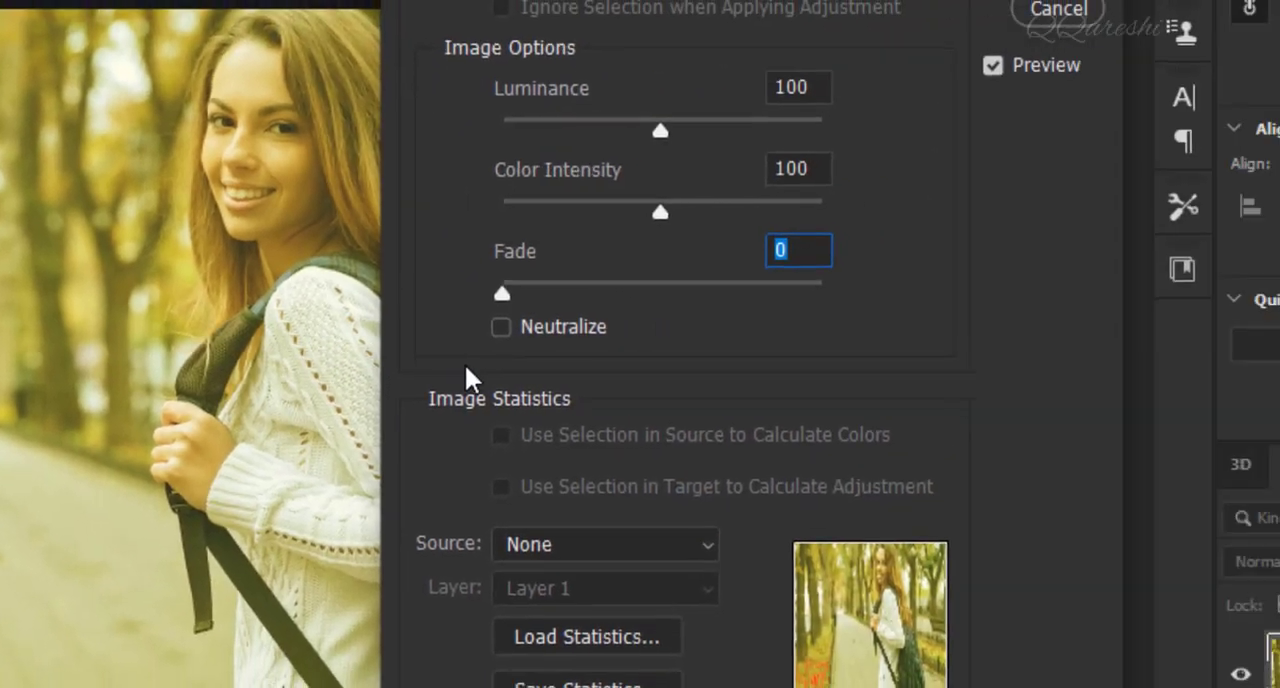
{"action": "left_click", "coordinate": [501, 327]}
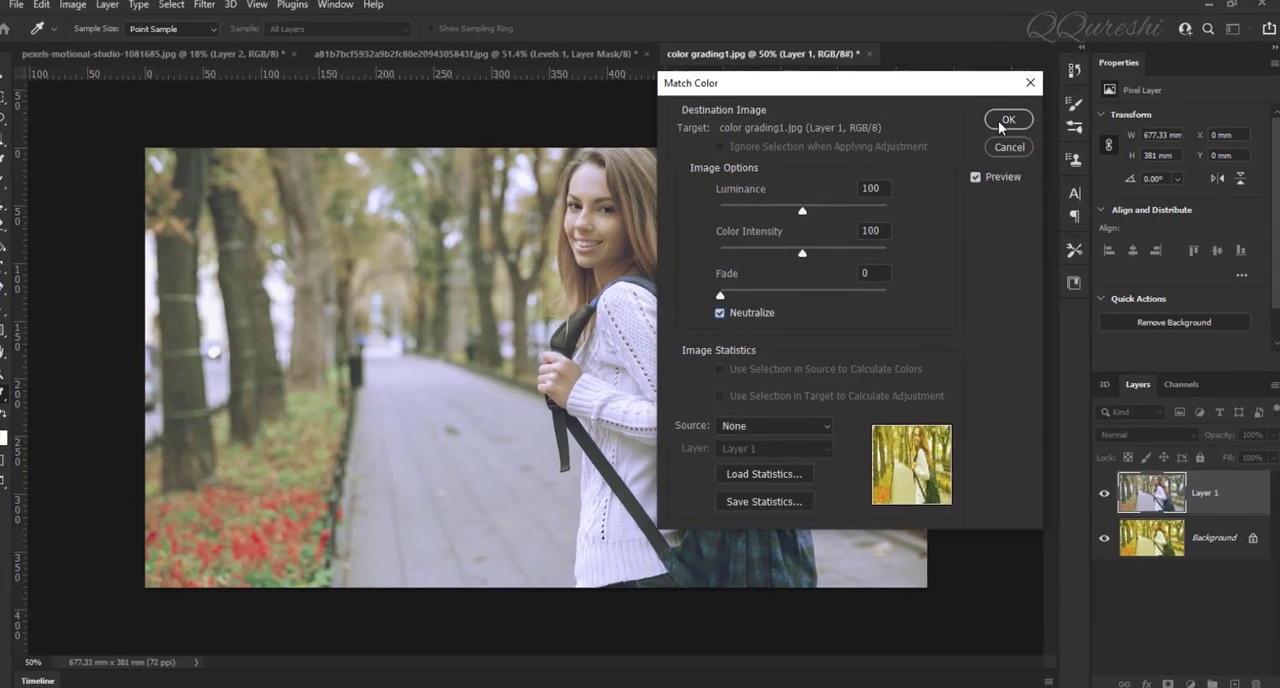
{"action": "left_click", "coordinate": [1003, 121]}
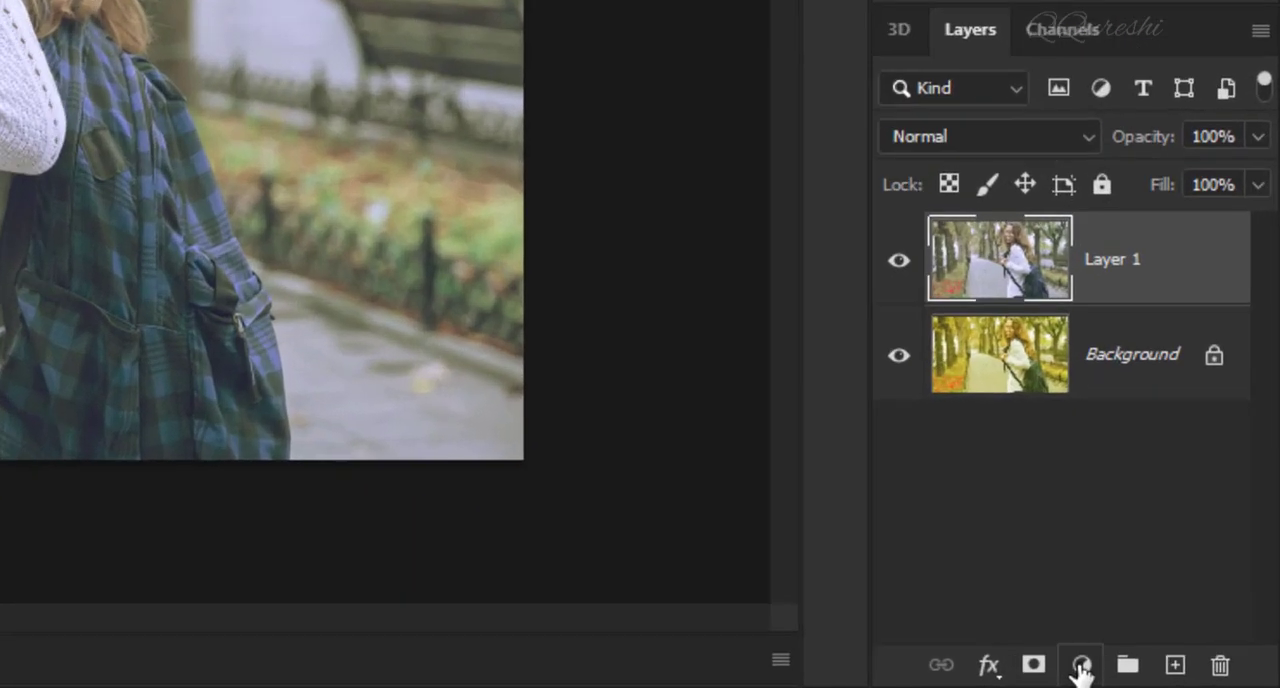
Step: Add a Levels adjustment layer with its auto correction set to Find Dark & Light Colors and Snap Neutral Midtones
{"action": "left_click", "coordinate": [1082, 665]}
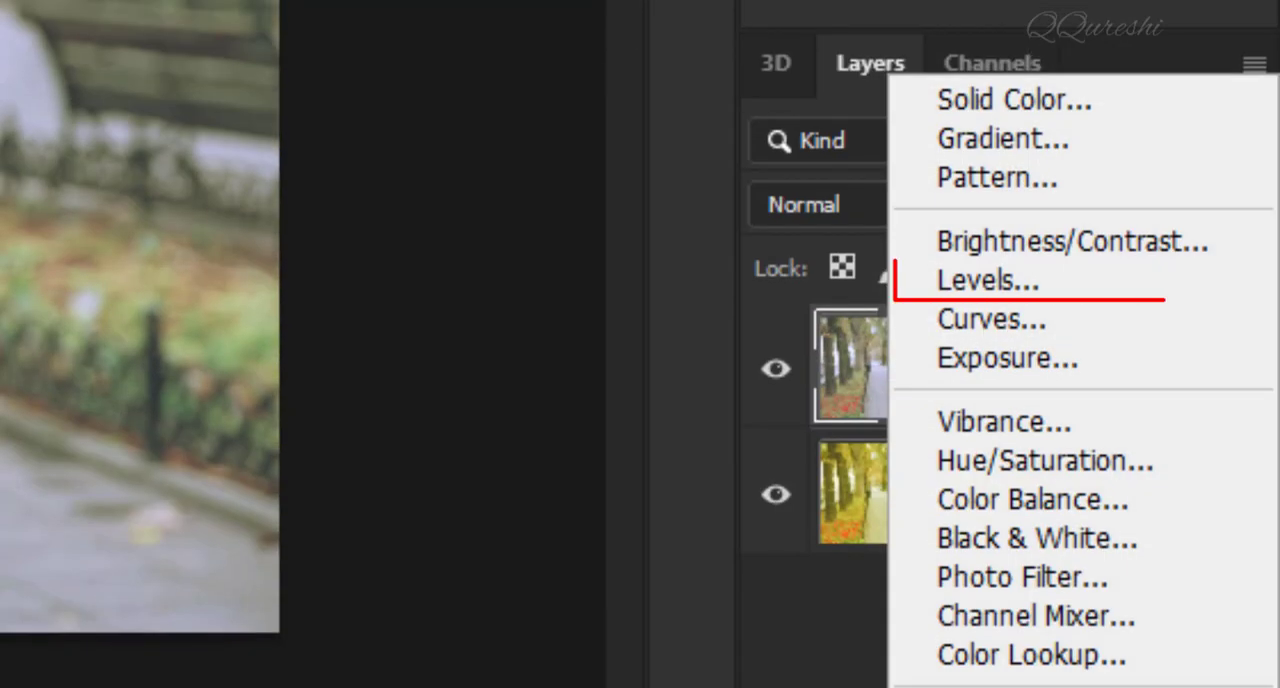
{"action": "left_click", "coordinate": [1131, 313]}
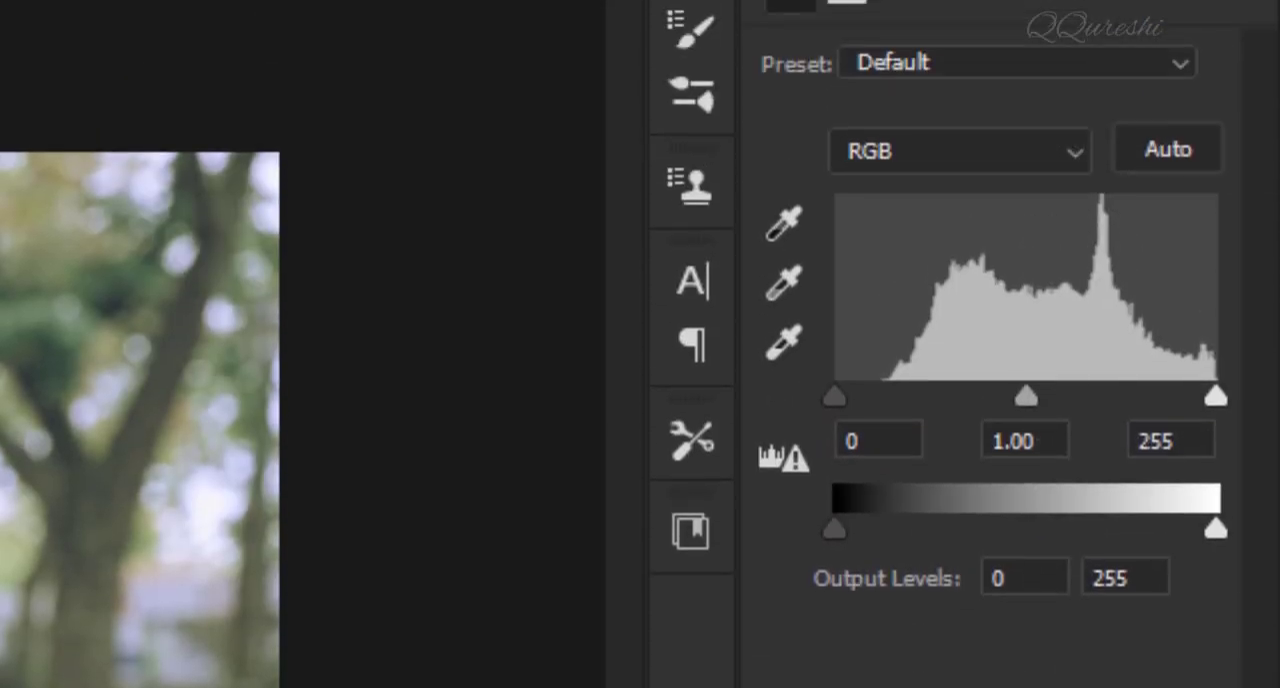
{"action": "key", "text": "alt"}
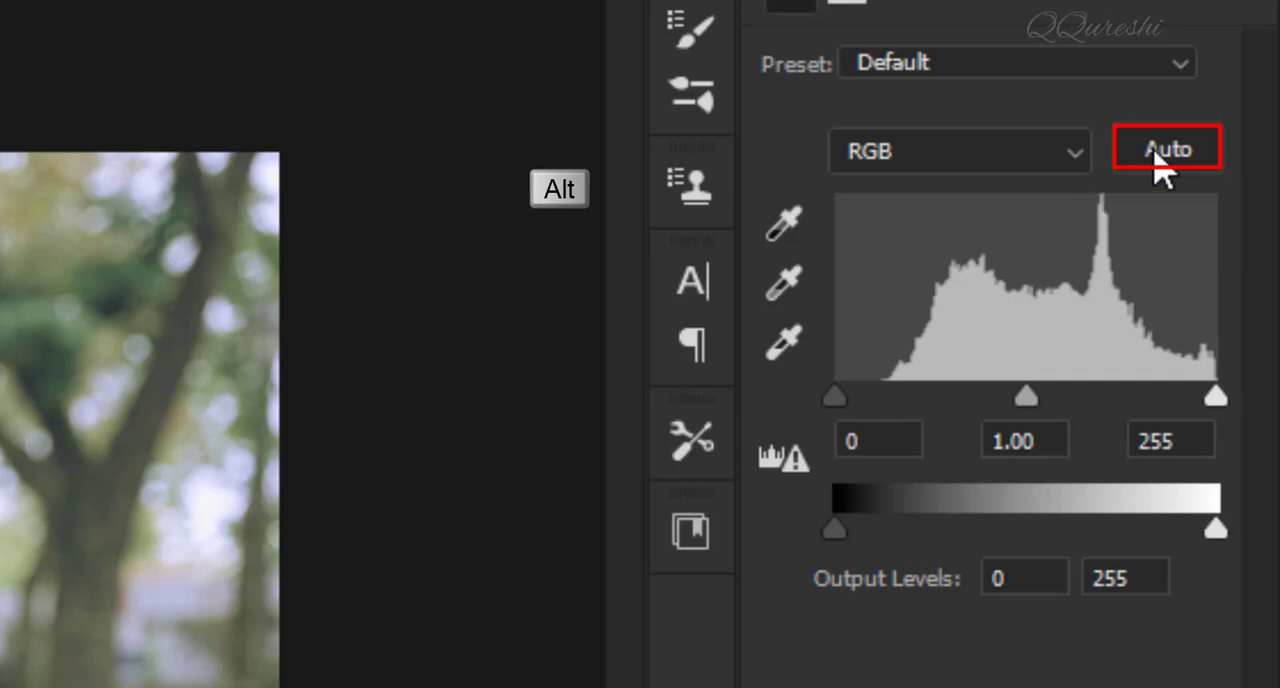
{"action": "left_click", "coordinate": [1160, 155], "text": "alt"}
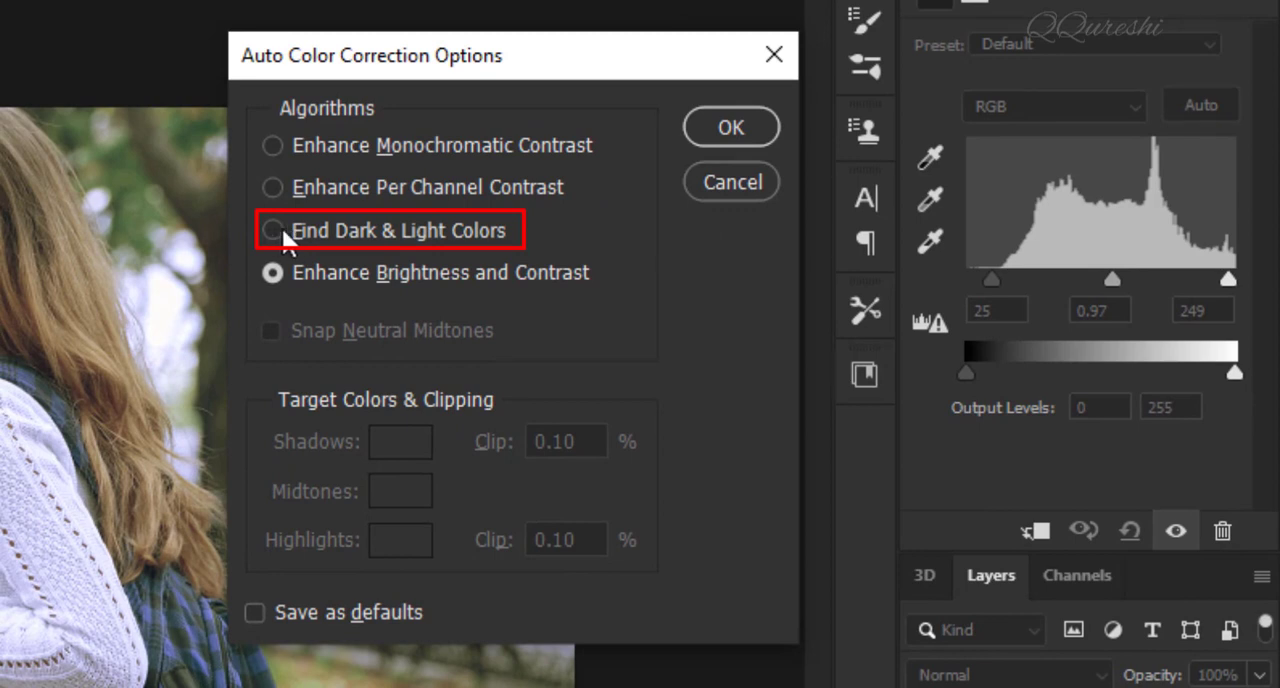
{"action": "left_click", "coordinate": [271, 229]}
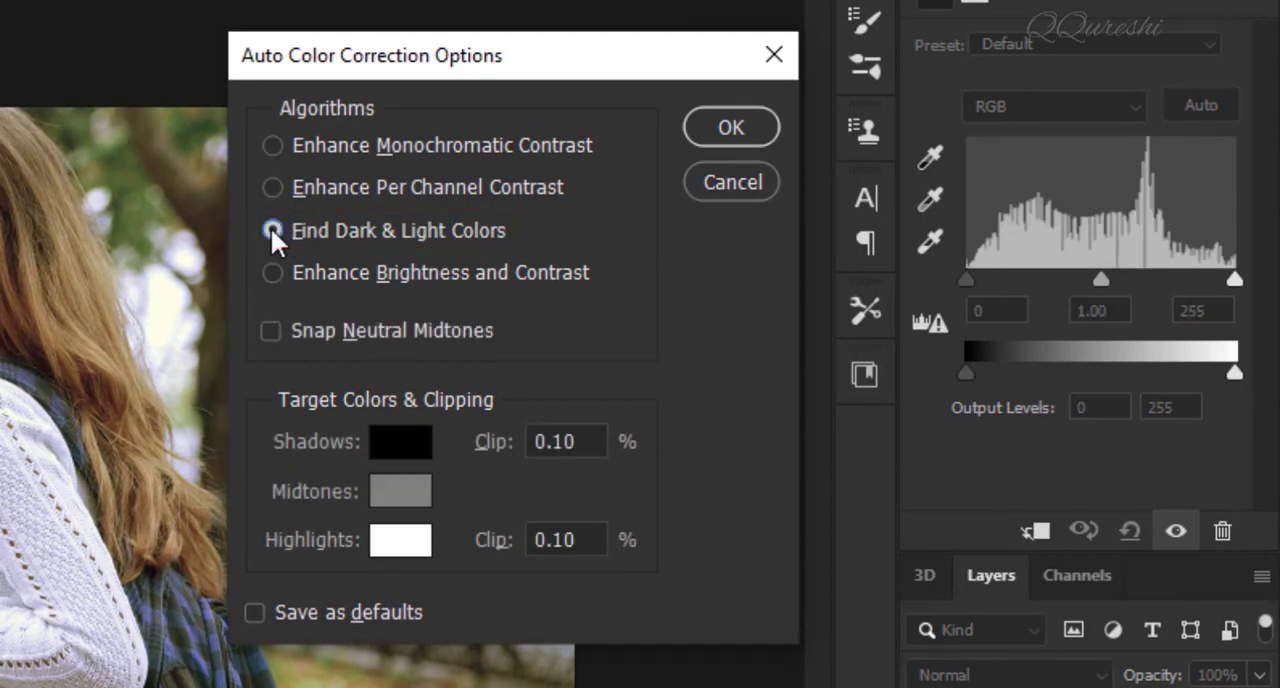
{"action": "left_click", "coordinate": [269, 330]}
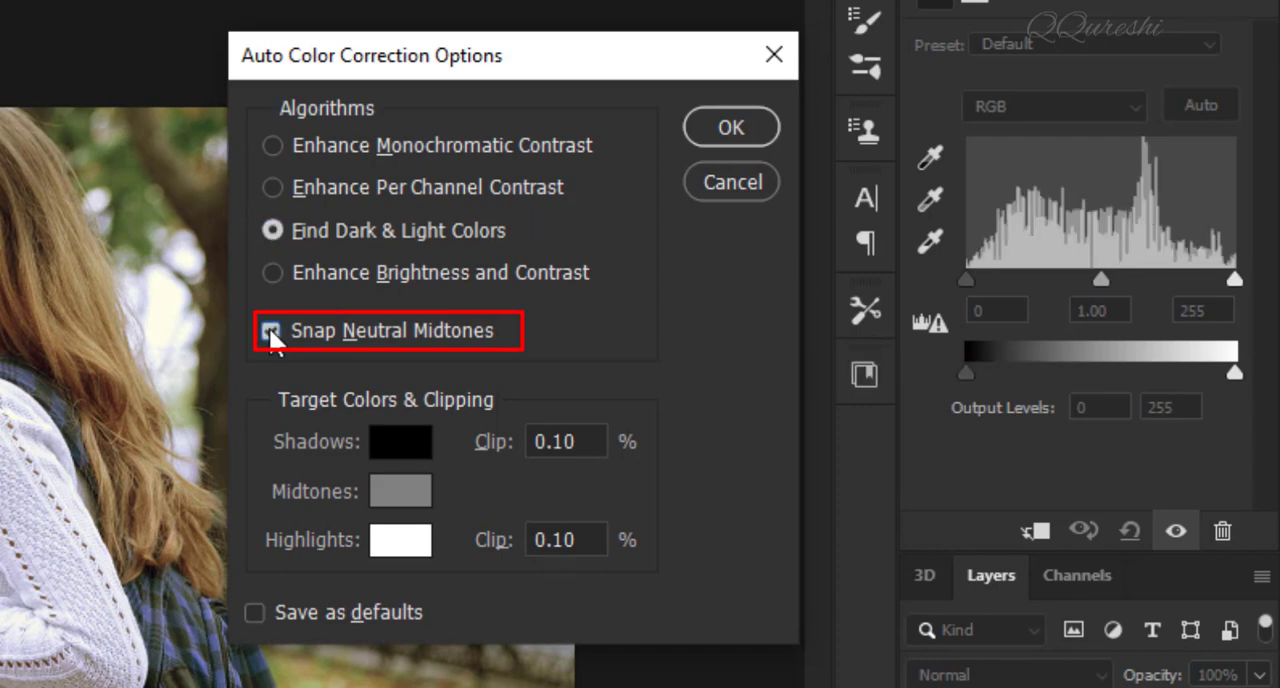
{"action": "left_click", "coordinate": [732, 127]}
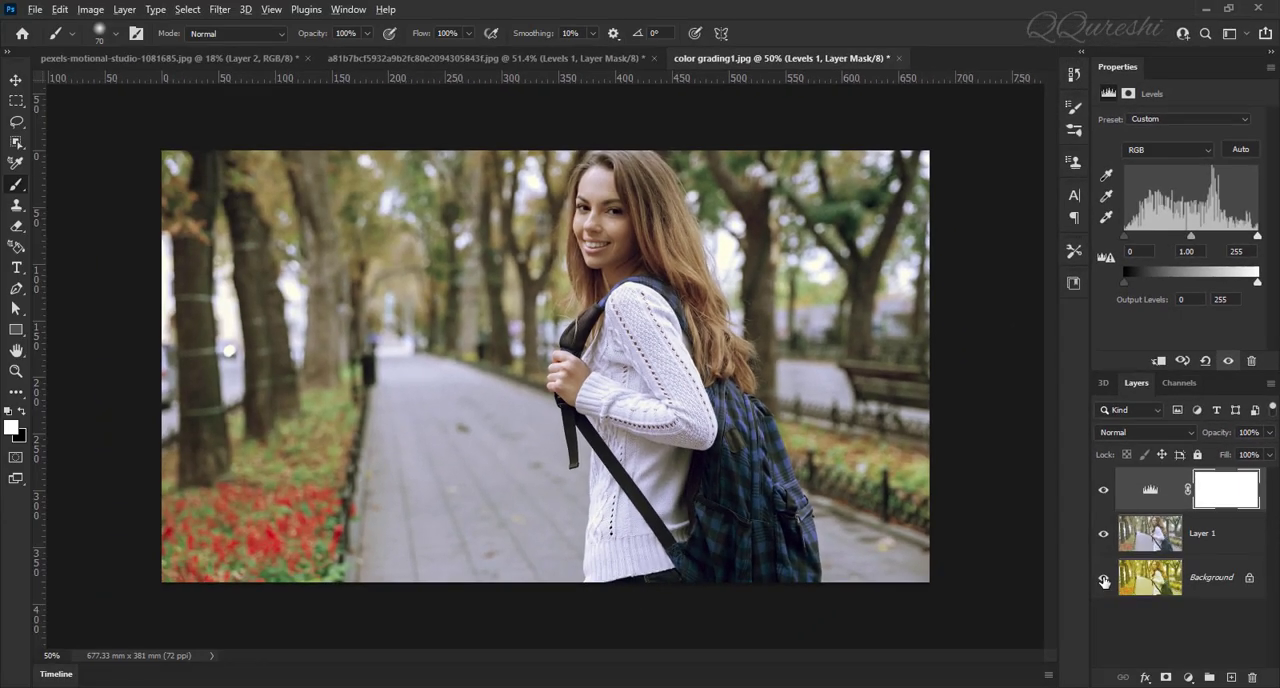
Step: Compare the neutralized park photo with its original background, and review the other corrected portraits before returning to it
{"action": "left_click", "coordinate": [1104, 578], "text": "alt"}
{"action": "left_click", "coordinate": [1104, 578], "text": "alt"}
{"action": "left_click", "coordinate": [494, 56]}
{"action": "left_click", "coordinate": [239, 56]}
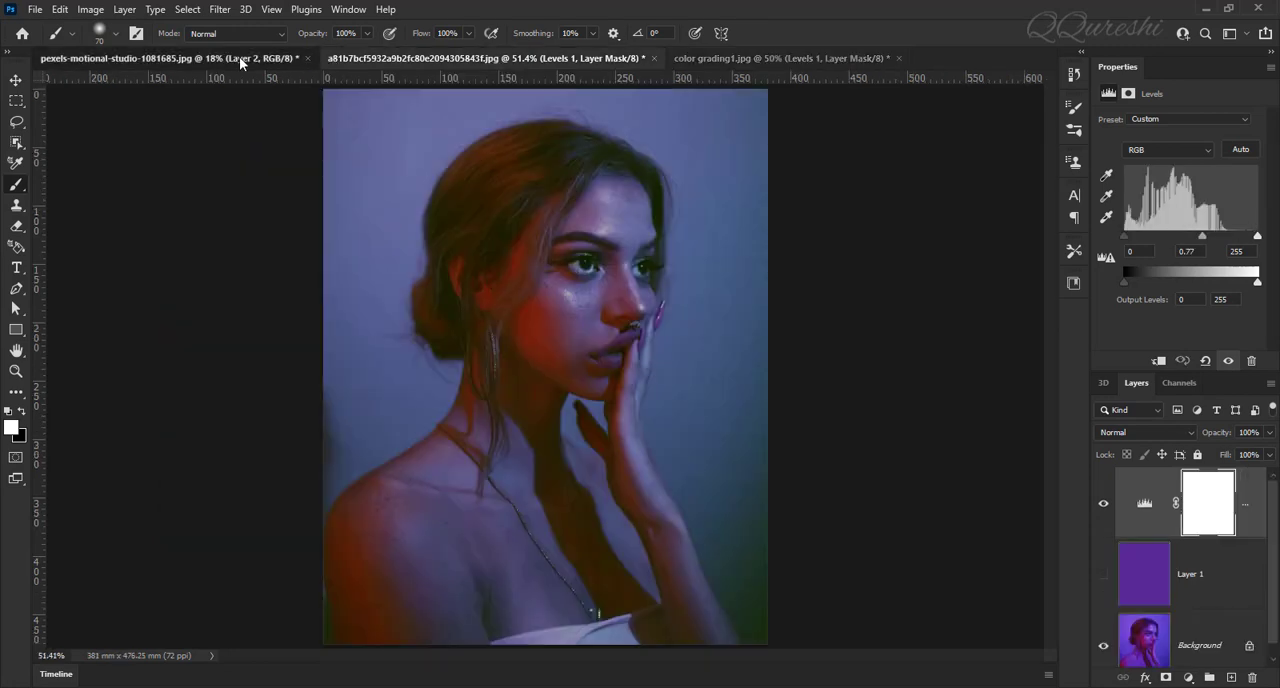
{"action": "left_click", "coordinate": [707, 60]}
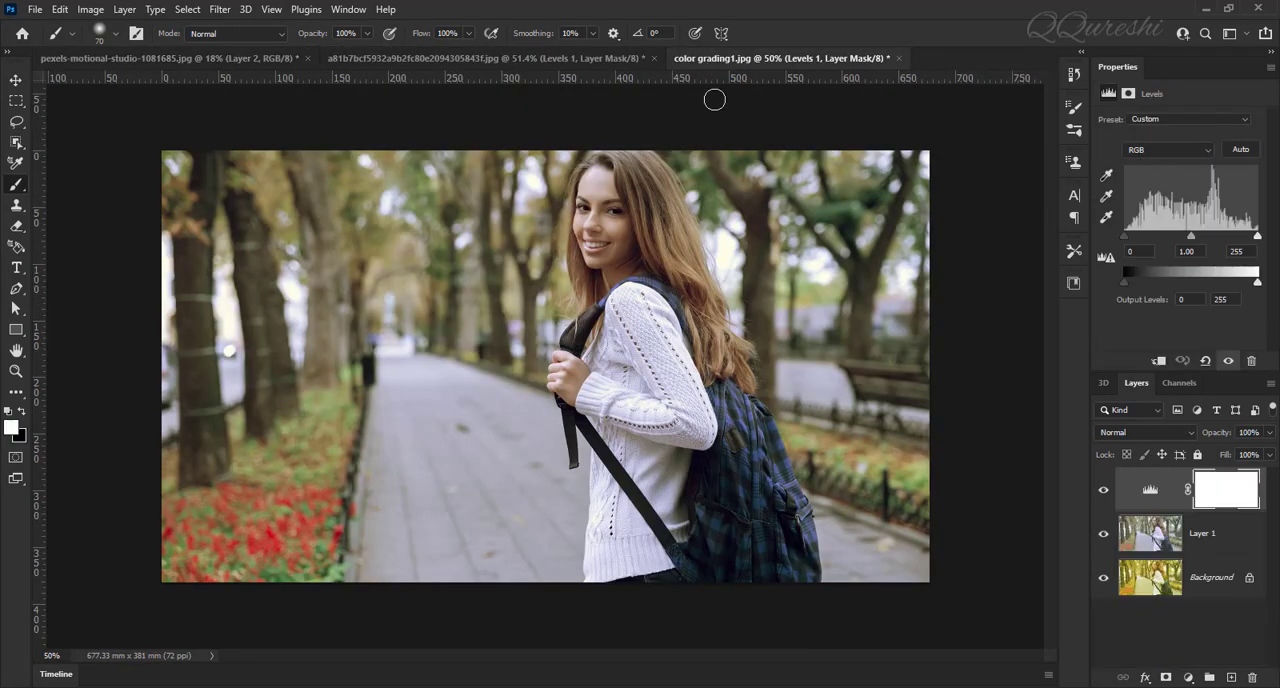